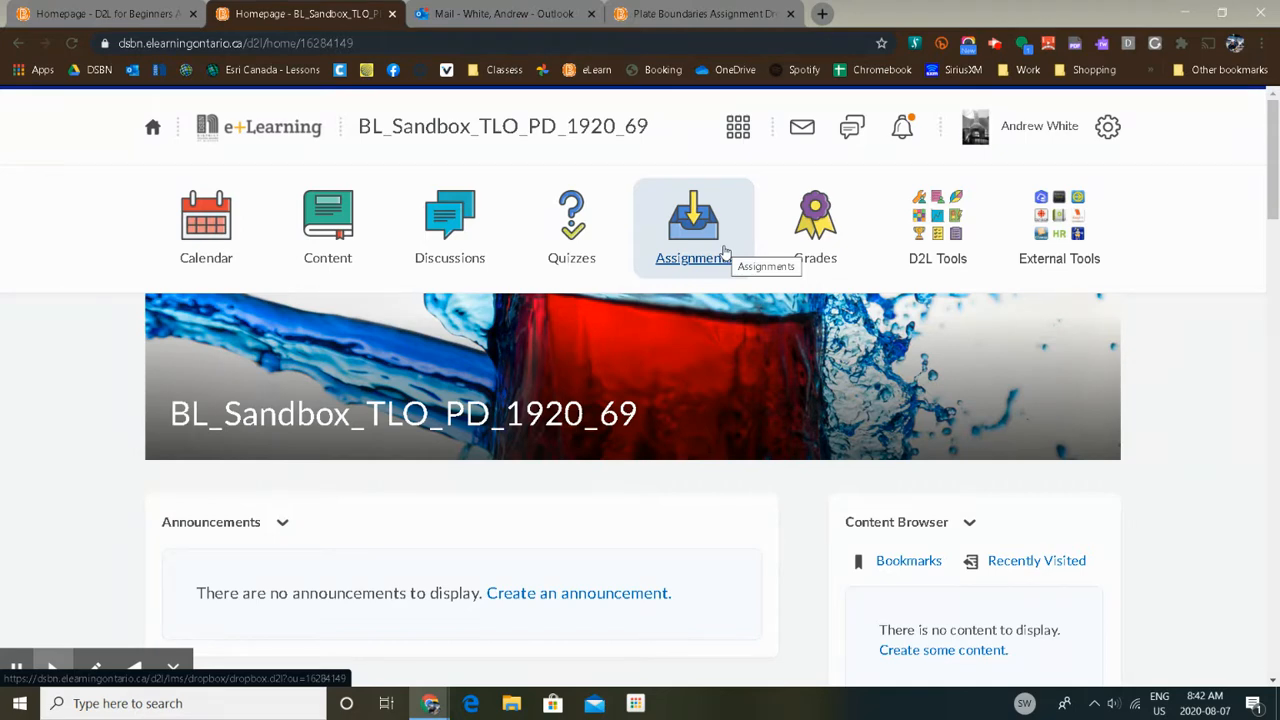
- Review the student view of the Plate Boundaries Assignment Dropbox, including its rubric criteria, overall score levels and submission area
{"action": "left_click", "coordinate": [727, 9]}
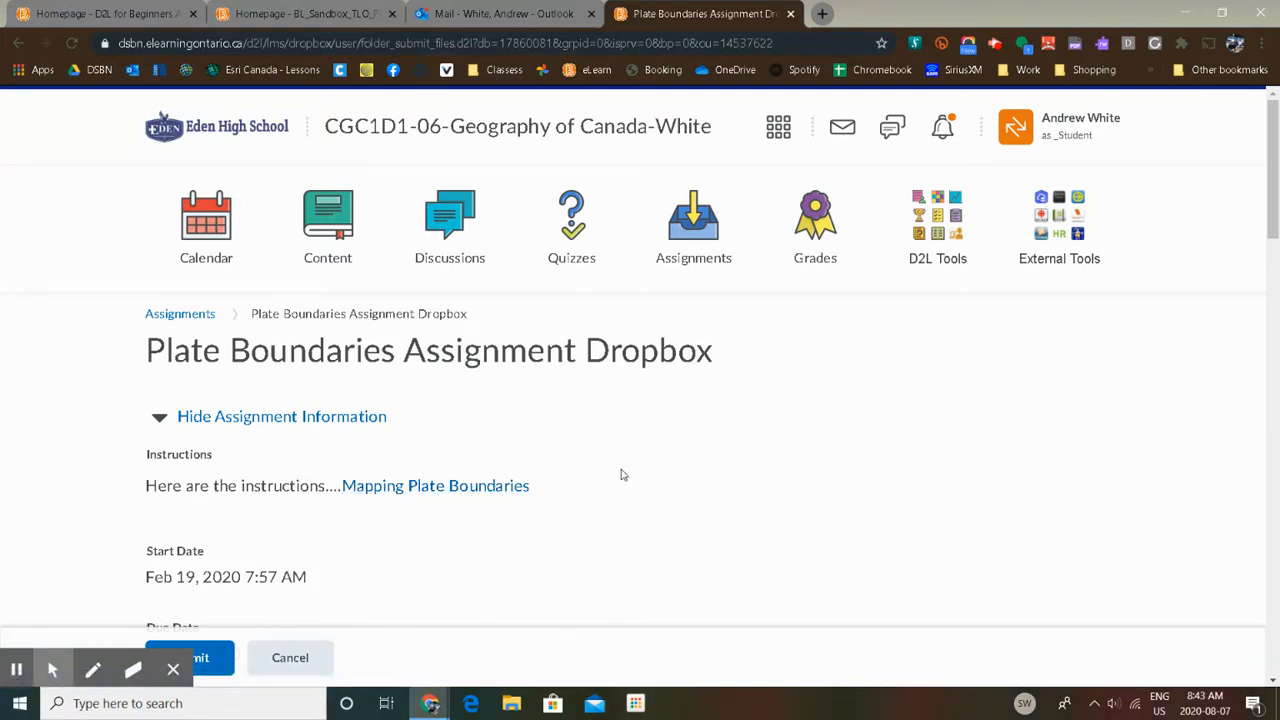
{"action": "scroll", "coordinate": [622, 468], "scroll_direction": "down", "scroll_amount": 1}
{"action": "scroll", "coordinate": [622, 463], "scroll_direction": "down", "scroll_amount": 6}
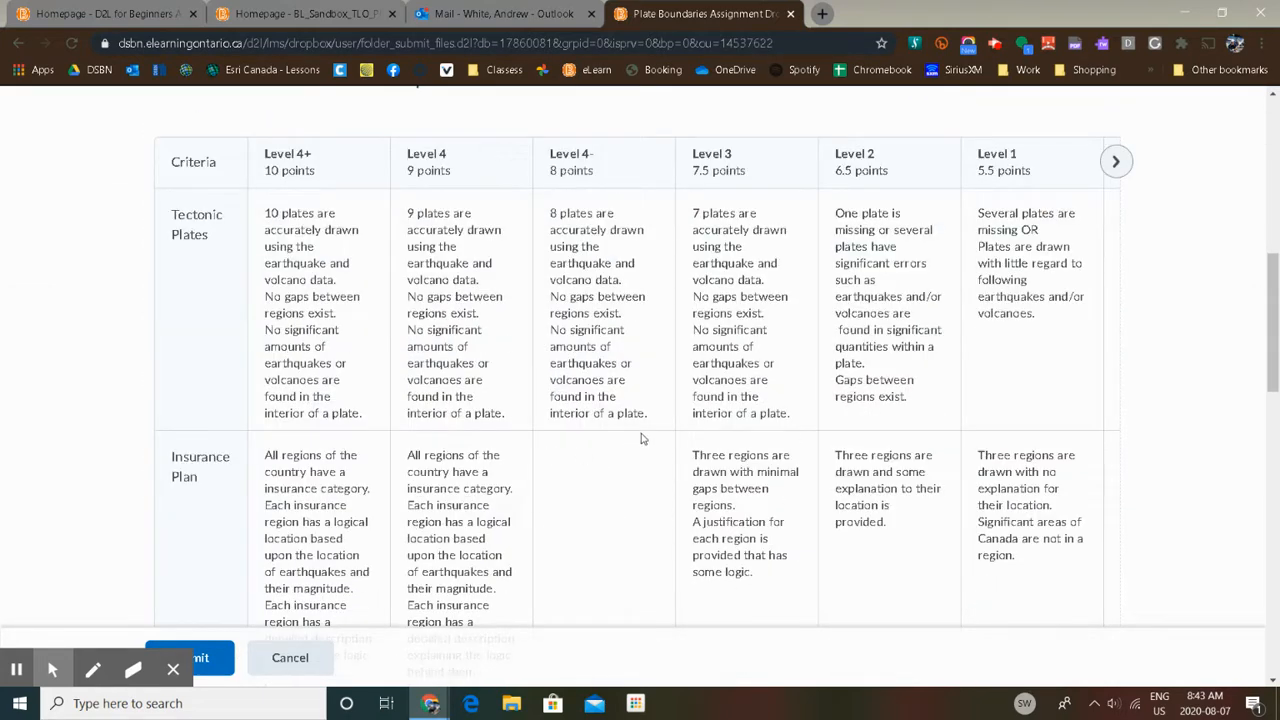
{"action": "scroll", "coordinate": [606, 362], "scroll_direction": "down", "scroll_amount": 10}
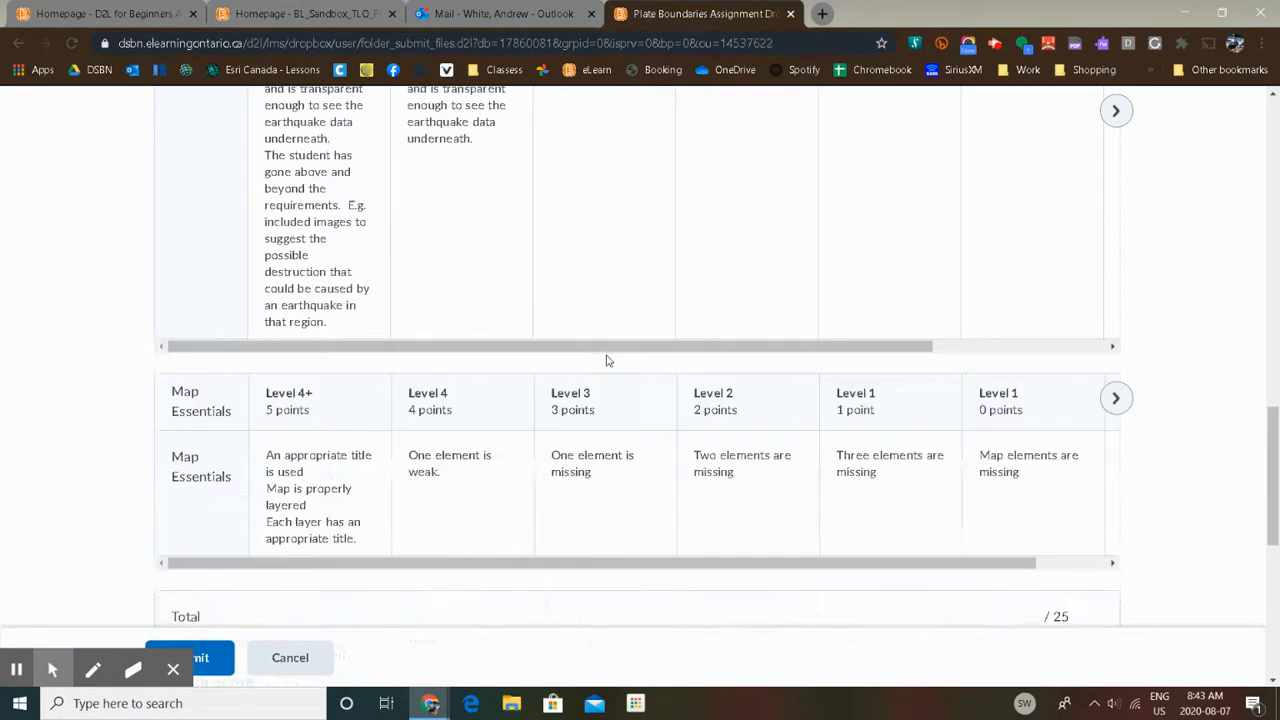
{"action": "scroll", "coordinate": [606, 361], "scroll_direction": "down", "scroll_amount": 2}
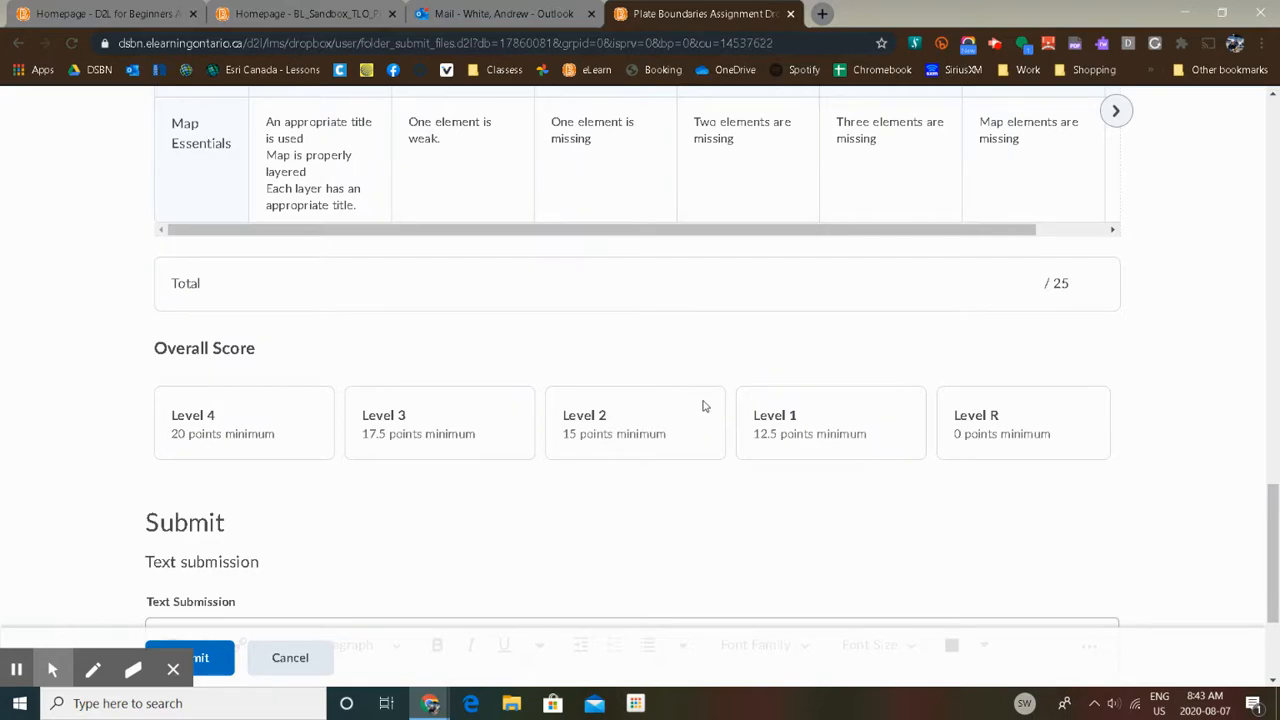
{"action": "scroll", "coordinate": [705, 400], "scroll_direction": "up", "scroll_amount": 5}
{"action": "scroll", "coordinate": [707, 399], "scroll_direction": "up", "scroll_amount": 10}
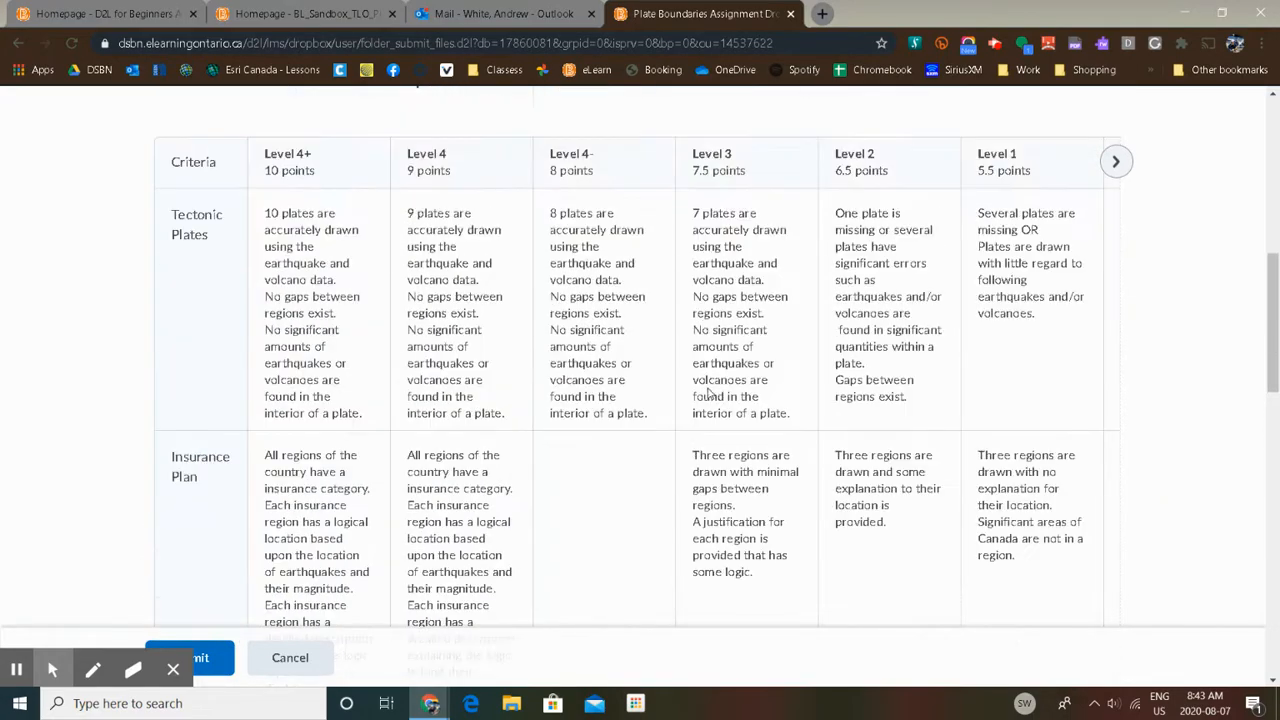
{"action": "scroll", "coordinate": [769, 388], "scroll_direction": "up", "scroll_amount": 3}
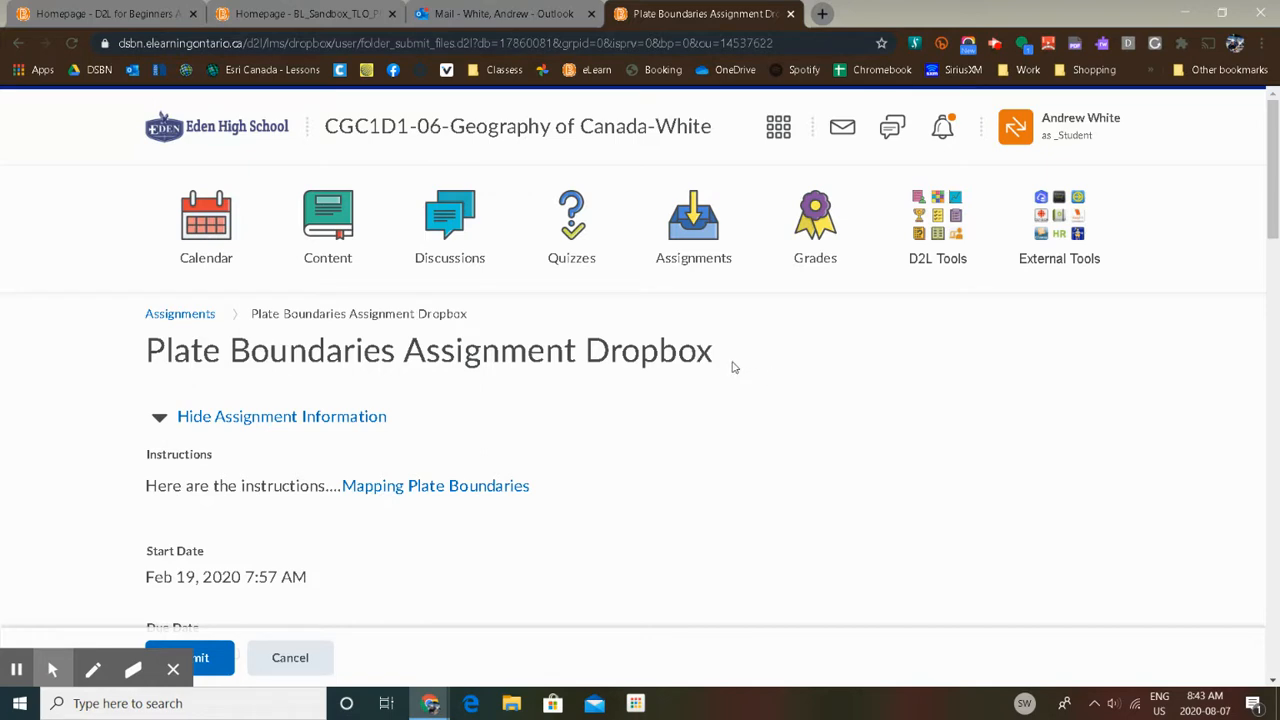
- Return to the BL_Sandbox_TLO_PD_1920_69 course, leave the student role view and open the course's assignments list
{"action": "left_click", "coordinate": [323, 8]}
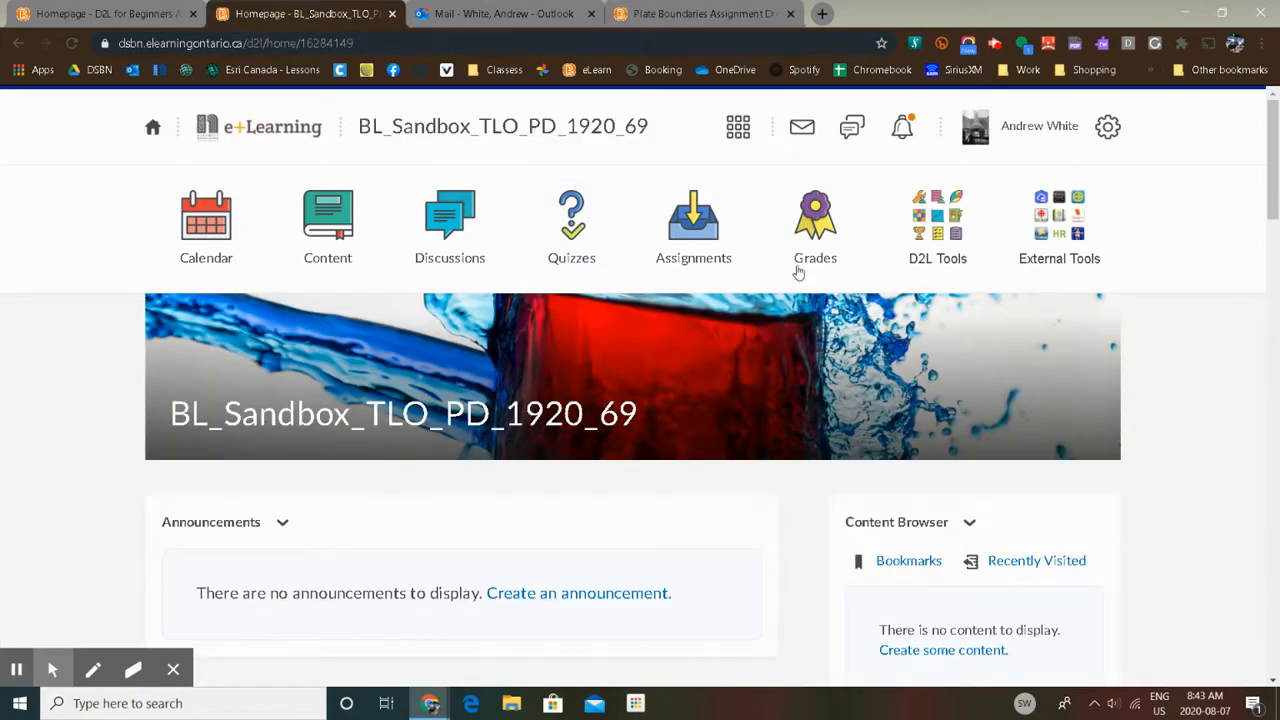
{"action": "left_click", "coordinate": [700, 240]}
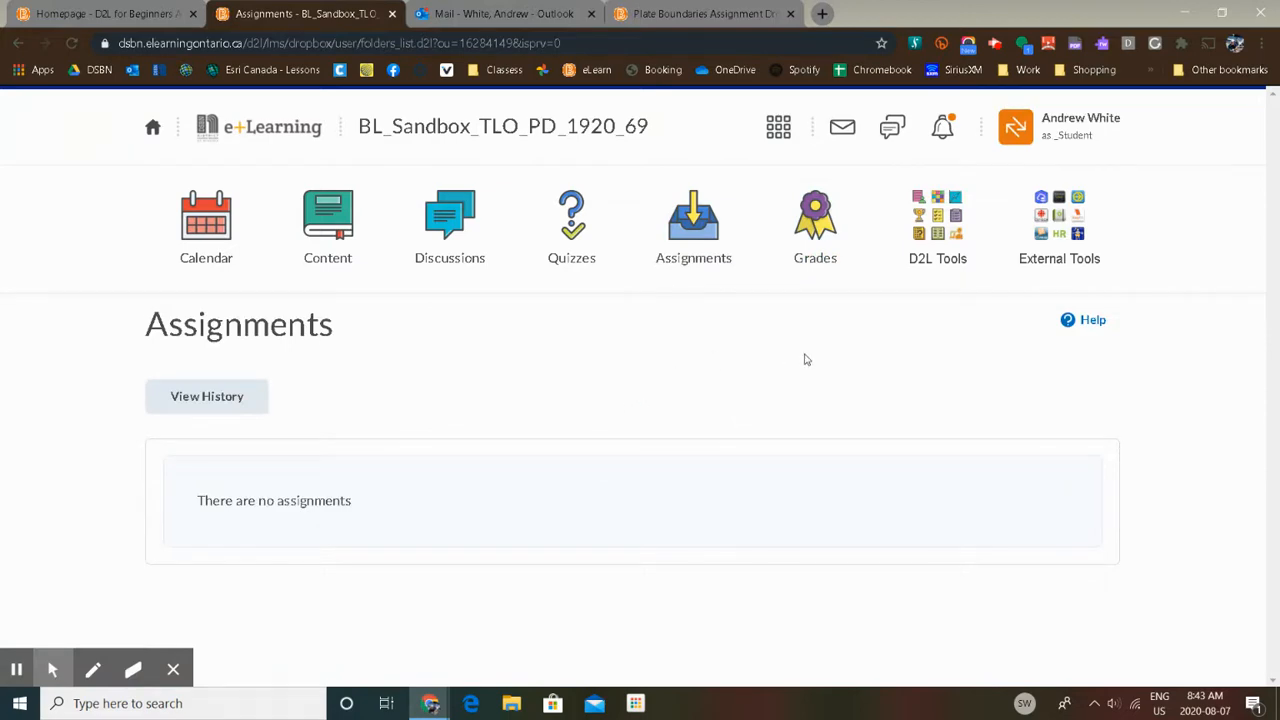
{"action": "left_click", "coordinate": [1074, 136]}
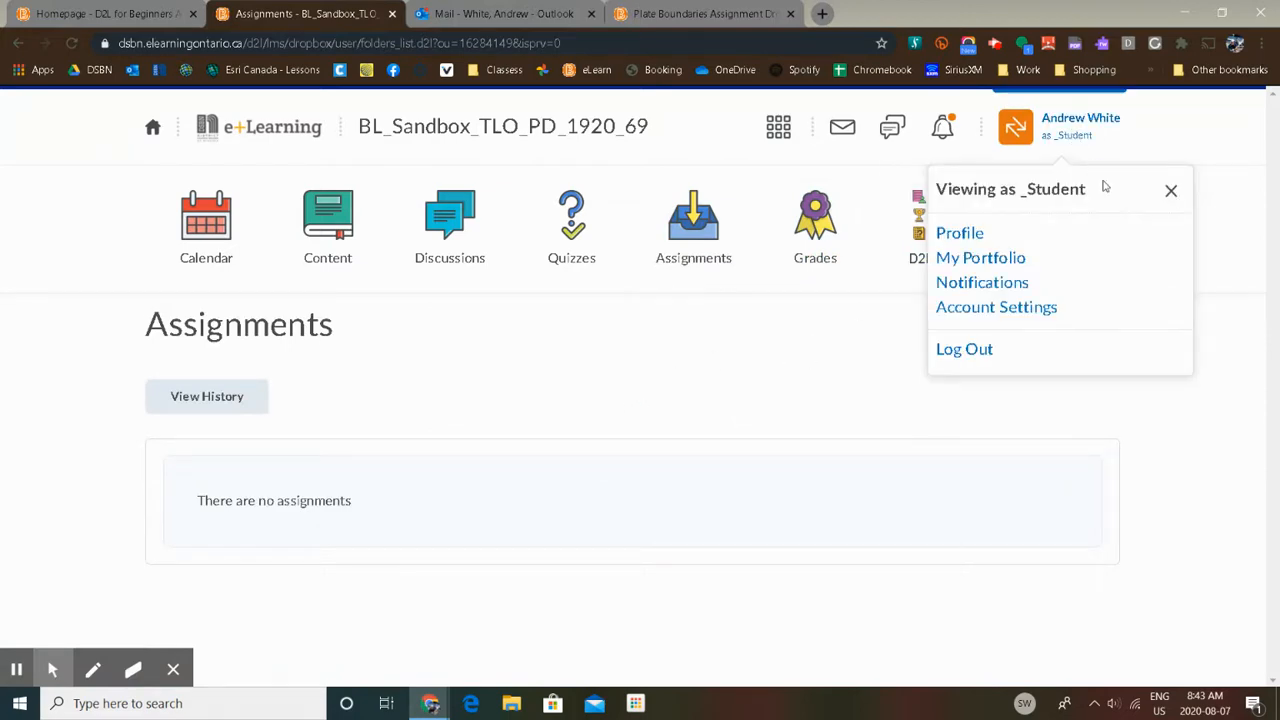
{"action": "left_click", "coordinate": [1169, 190]}
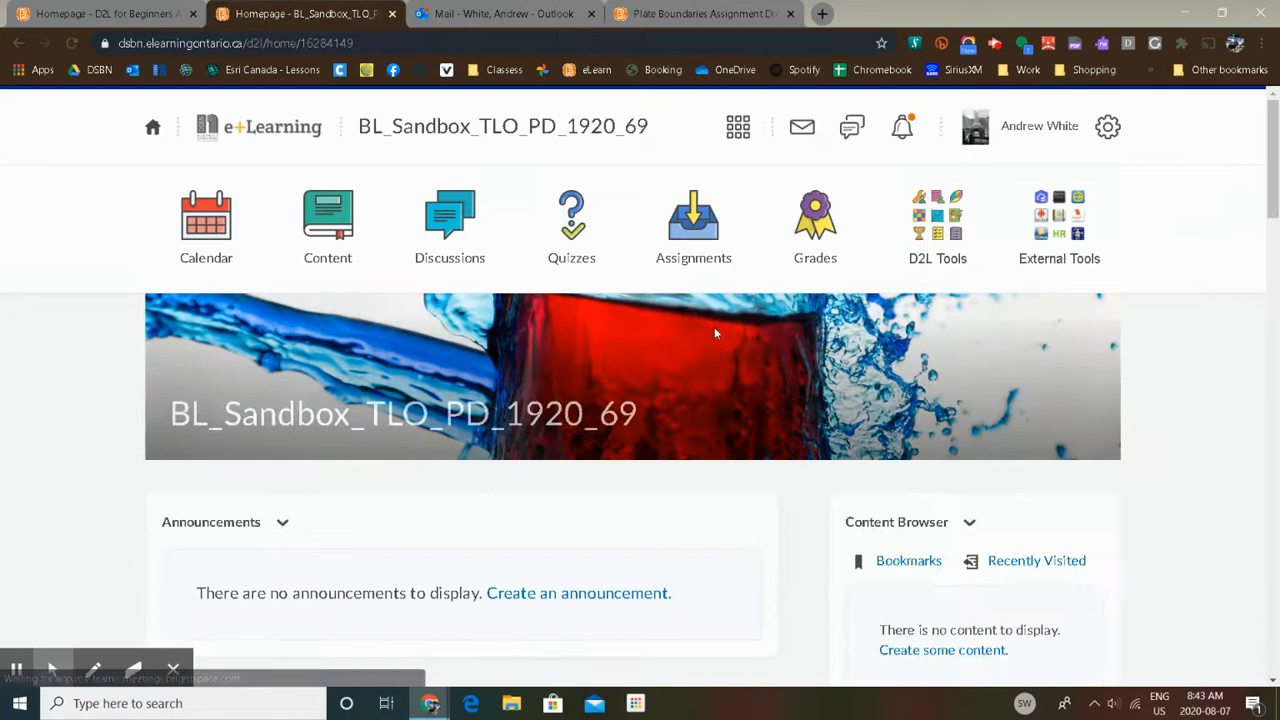
{"action": "left_click", "coordinate": [710, 245]}
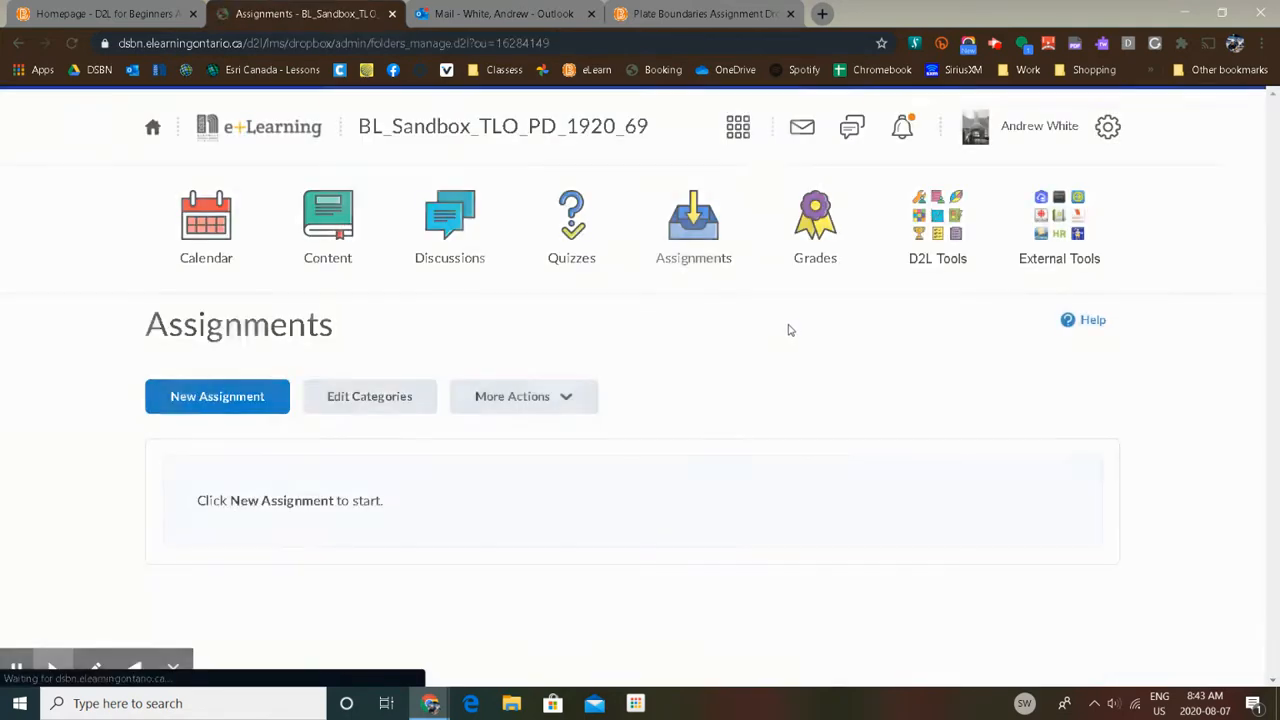
- Create a new assignment named "Assignment 1"
{"action": "left_click", "coordinate": [226, 405]}
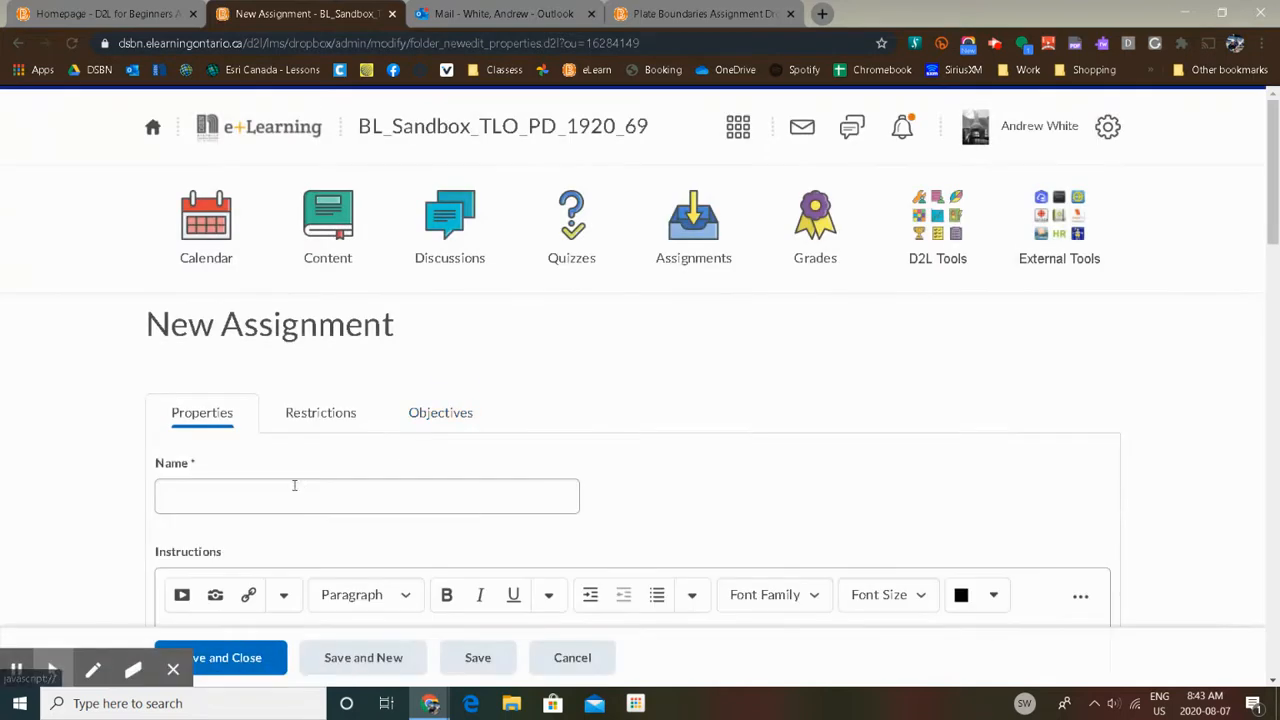
{"action": "left_click", "coordinate": [229, 494]}
{"action": "type", "text": "Ass"}
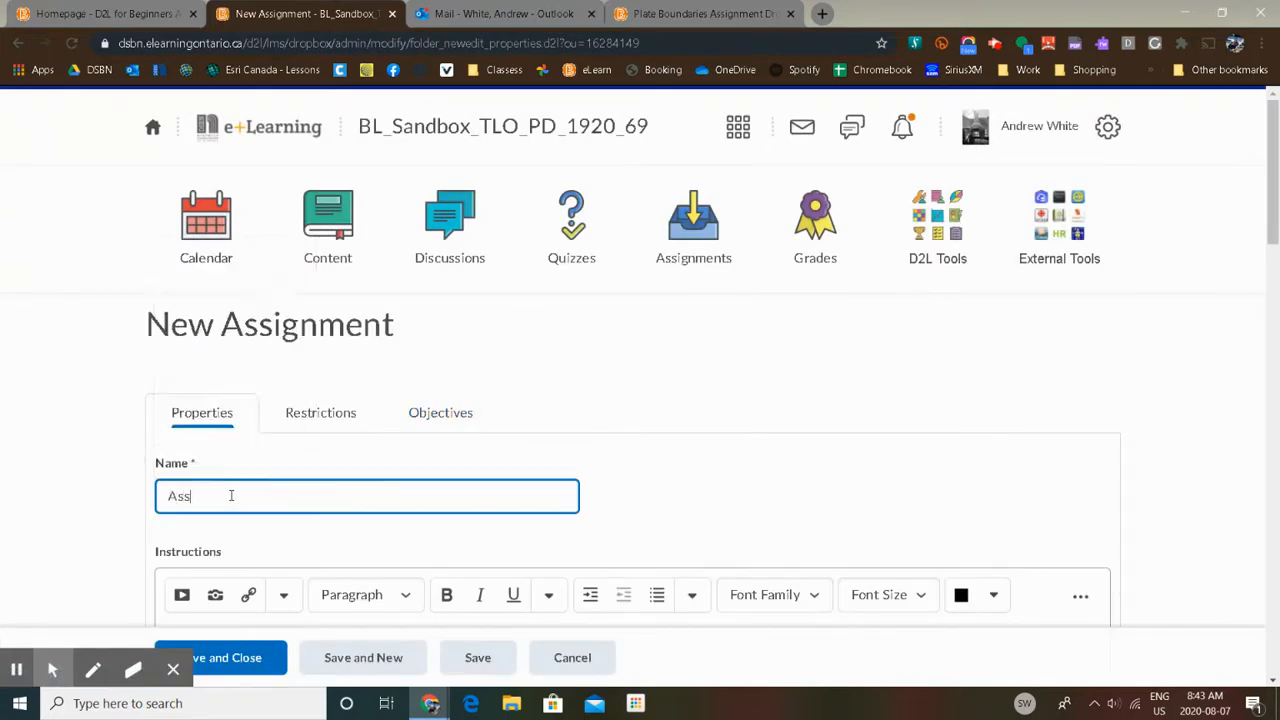
{"action": "type", "text": "ignment 1"}
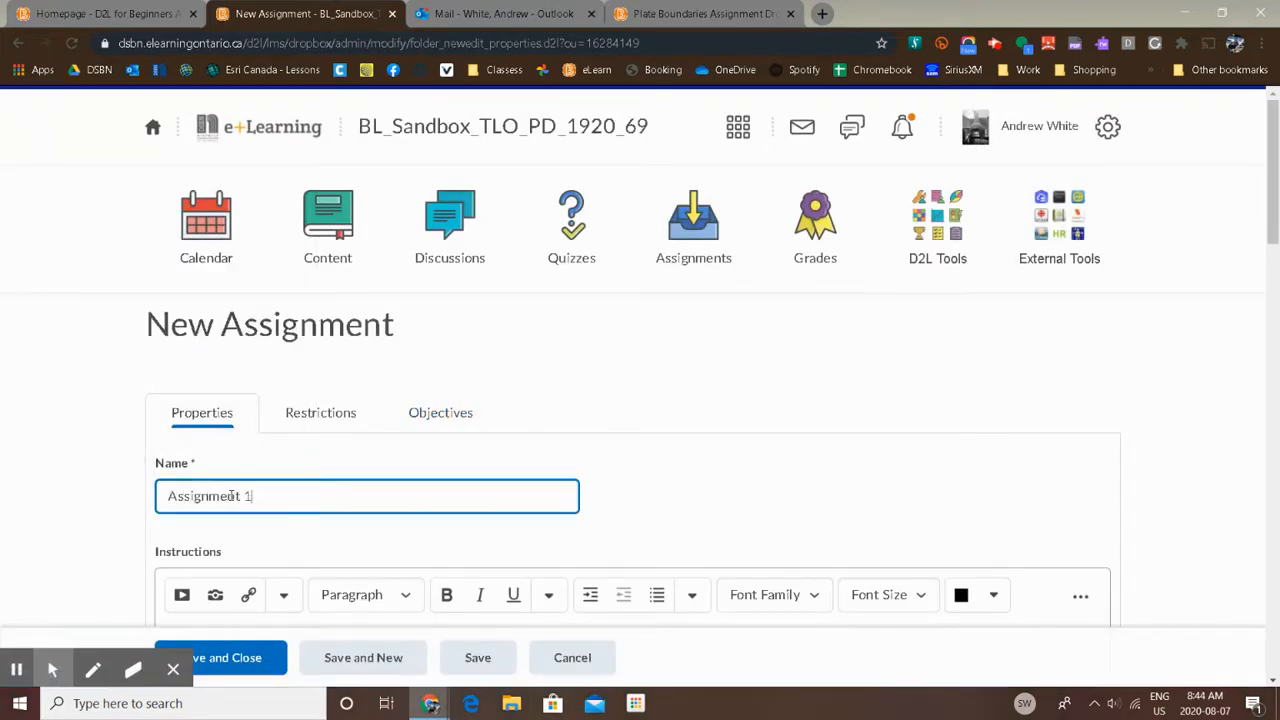
- Enter "Here are the instructions...." as the assignment's instructions
{"action": "scroll", "coordinate": [737, 459], "scroll_direction": "down", "scroll_amount": 2}
{"action": "left_click", "coordinate": [200, 468]}
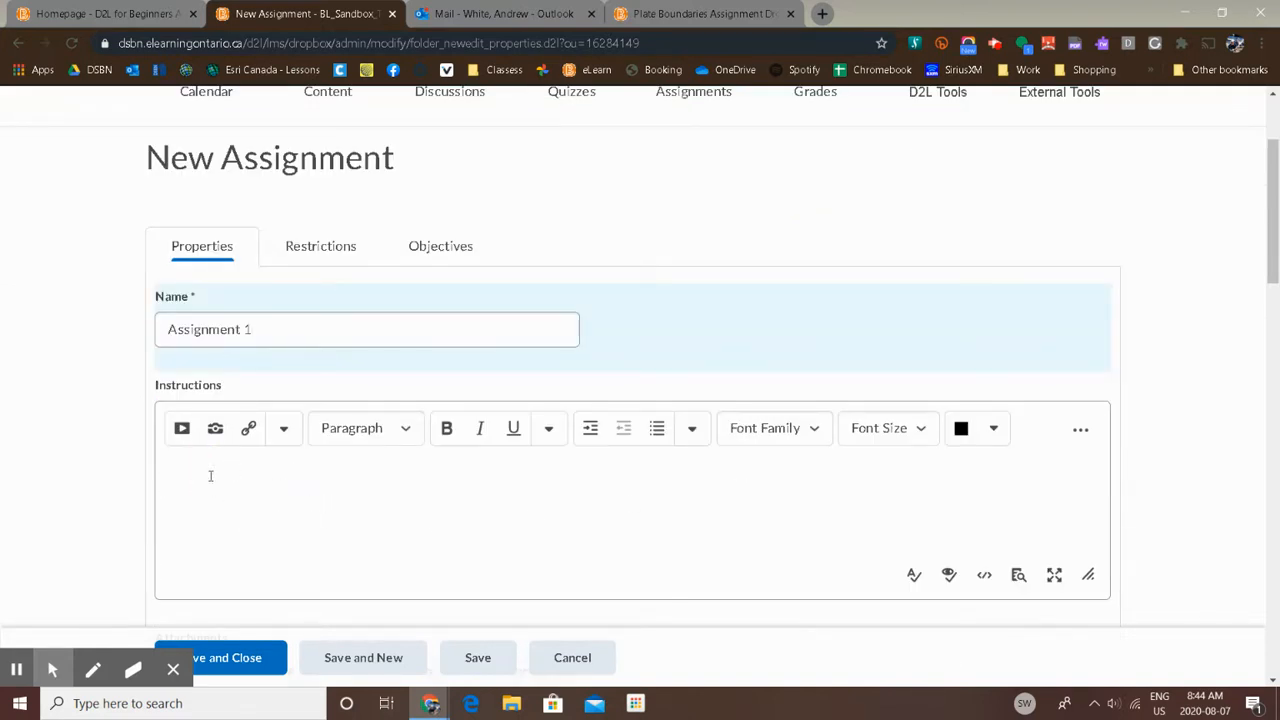
{"action": "type", "text": "Here are the instructions...."}
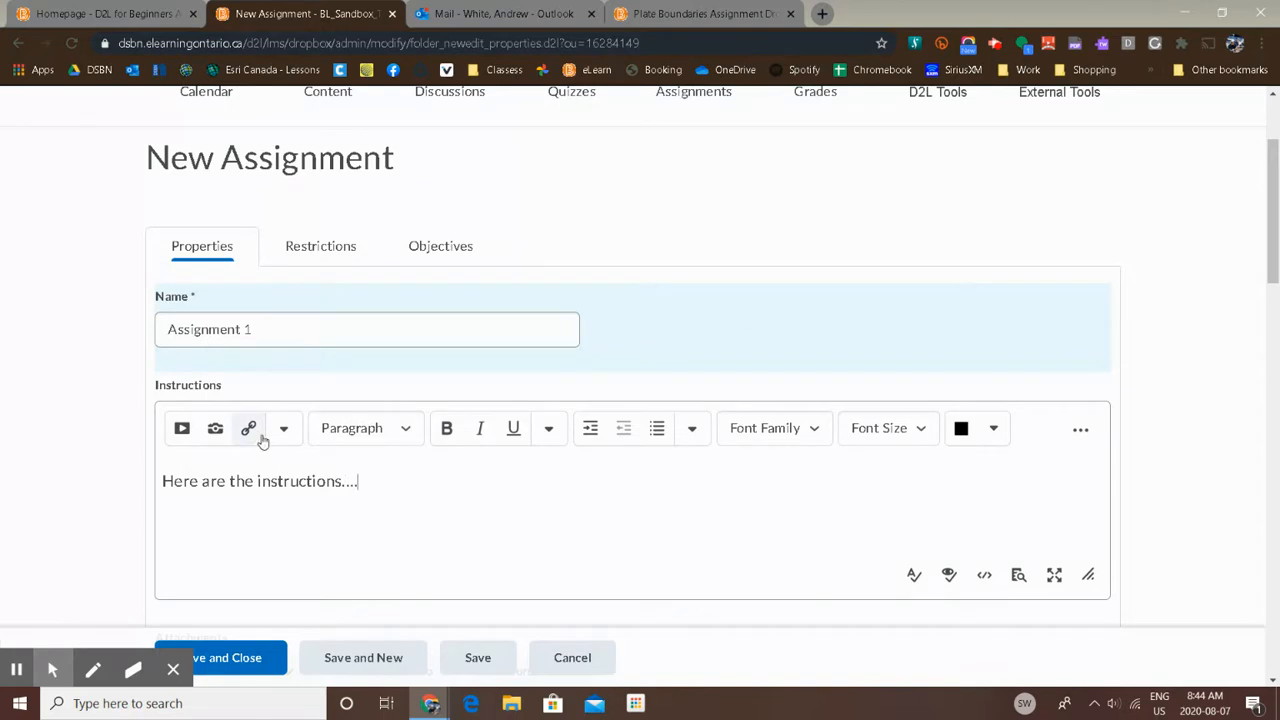
- Look over the course materials that can be inserted as a quicklink in the instructions
{"action": "left_click", "coordinate": [248, 428]}
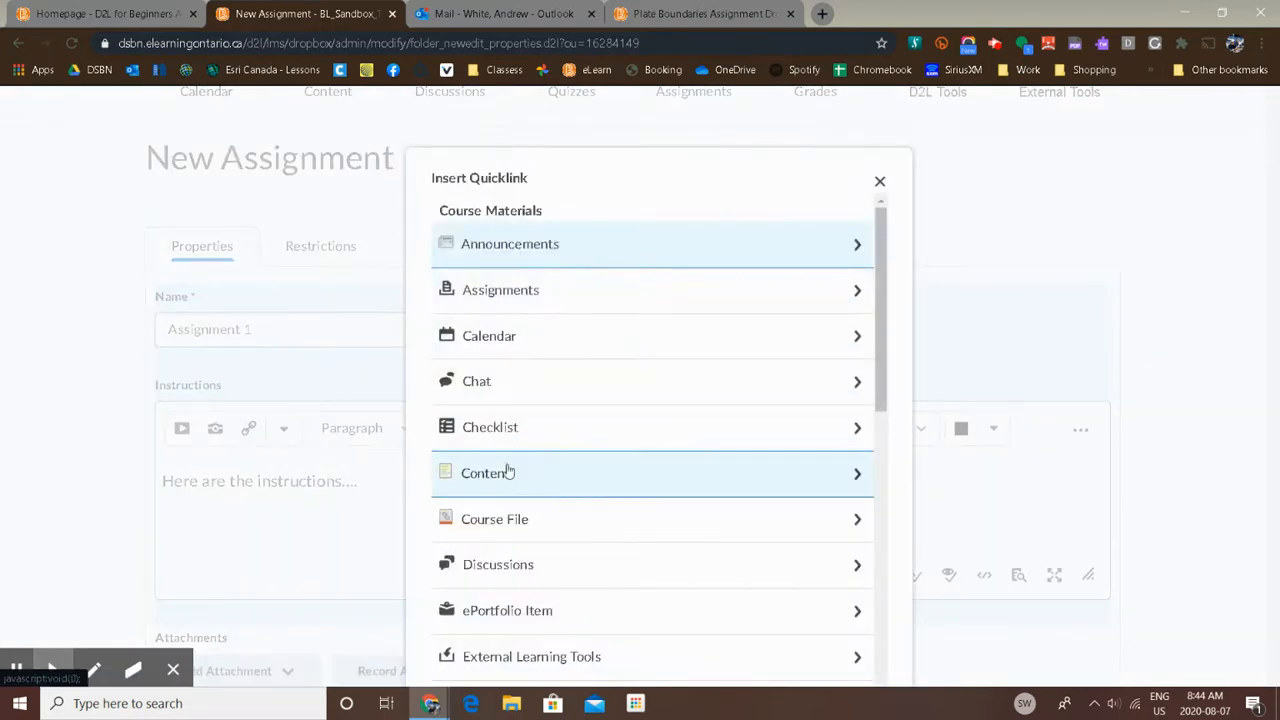
{"action": "left_click", "coordinate": [283, 522]}
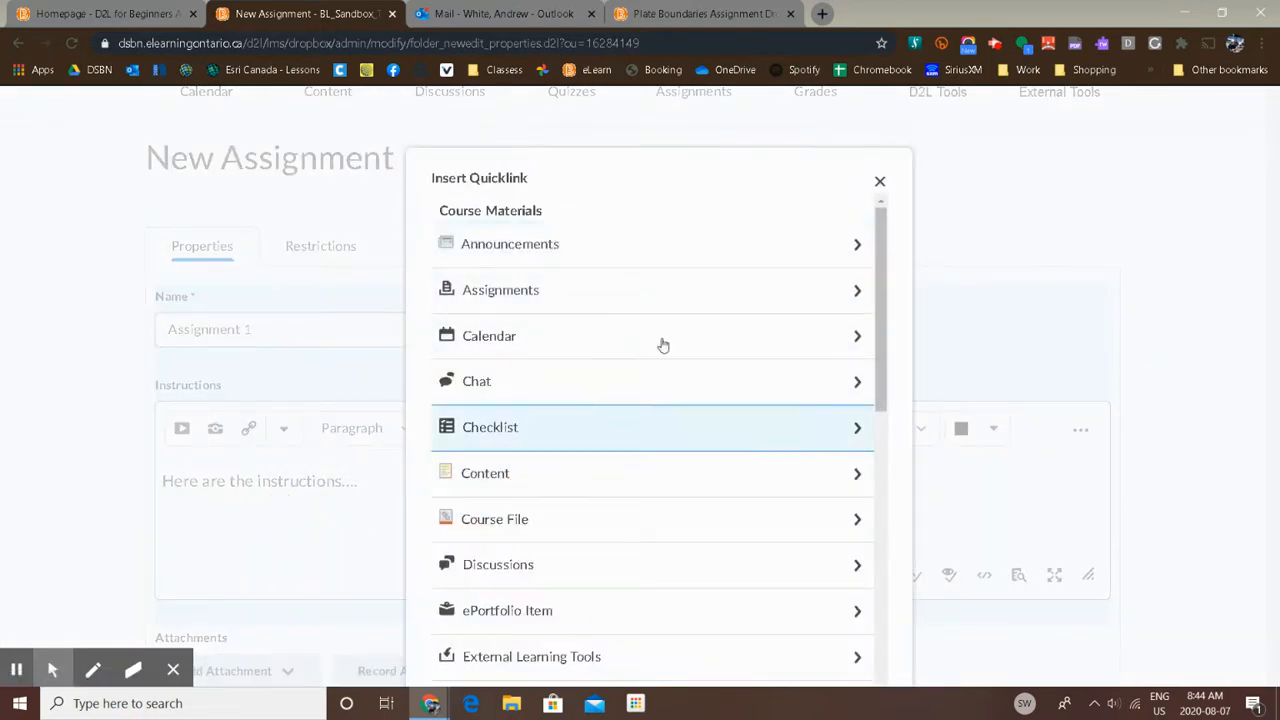
{"action": "left_click", "coordinate": [880, 182]}
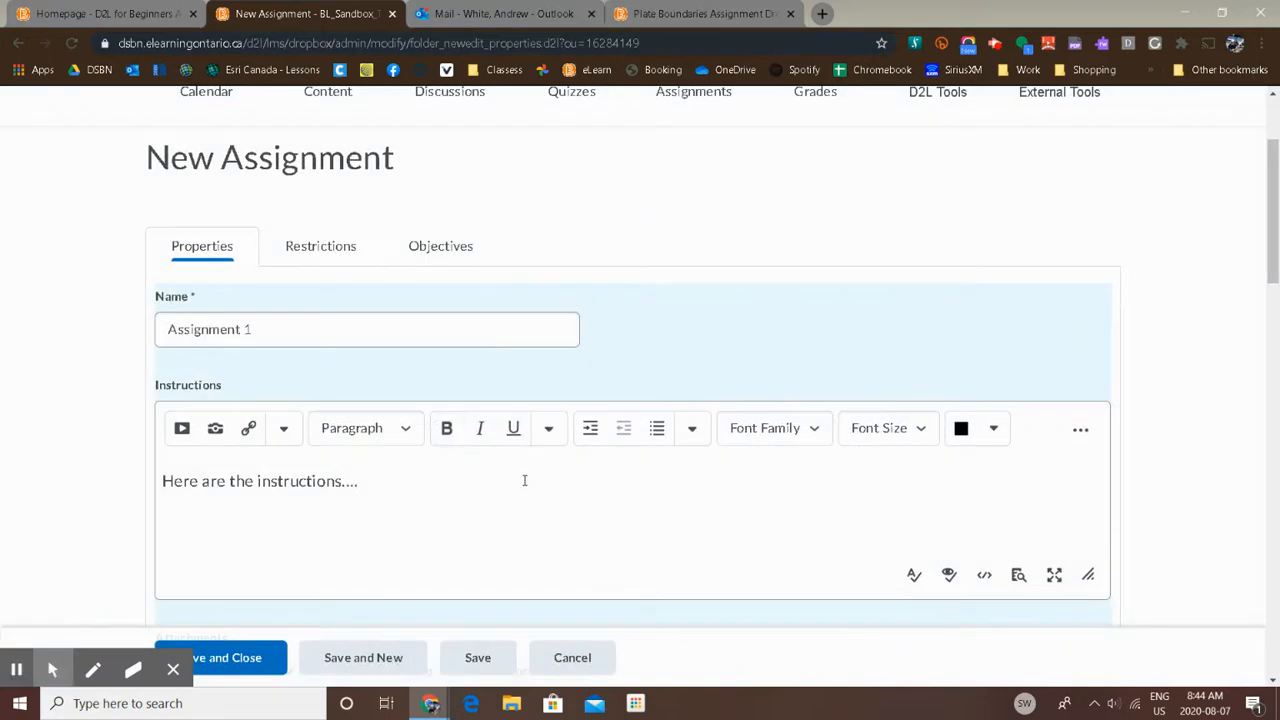
- Examine the available submission types for the assignment, keeping File submission selected
{"action": "scroll", "coordinate": [523, 480], "scroll_direction": "down", "scroll_amount": 2}
{"action": "scroll", "coordinate": [462, 424], "scroll_direction": "down", "scroll_amount": 4}
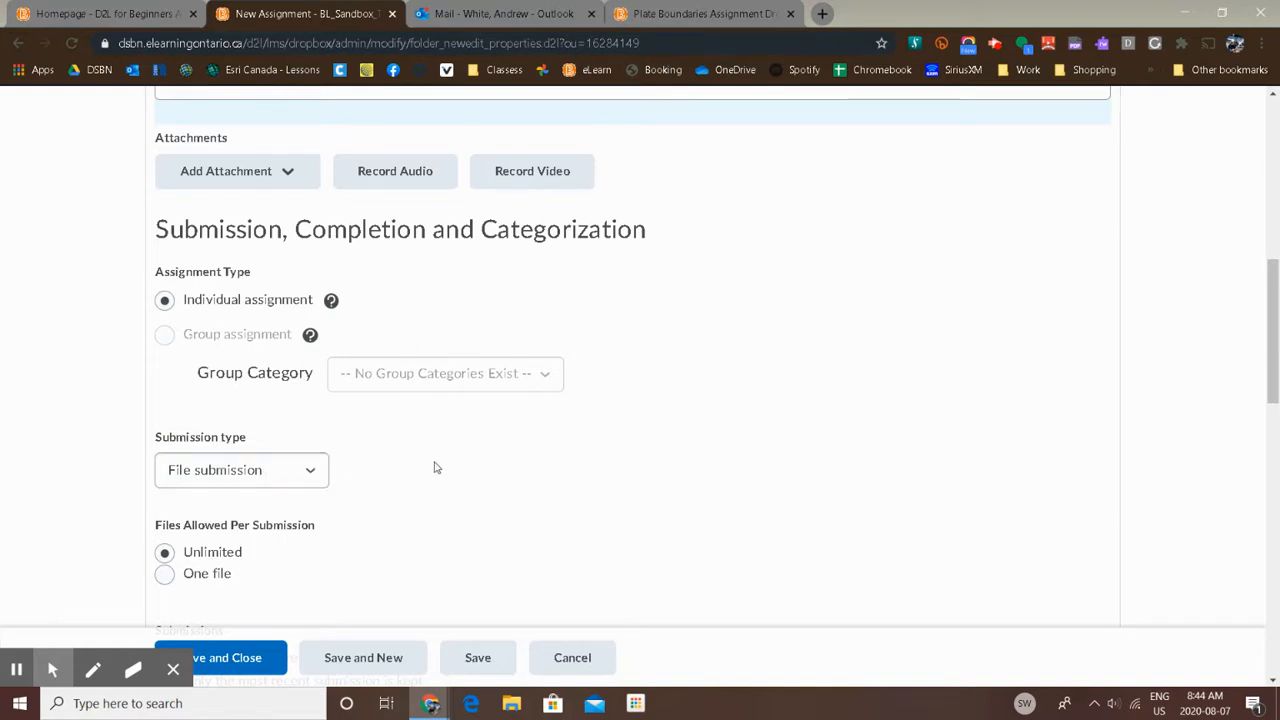
{"action": "scroll", "coordinate": [434, 470], "scroll_direction": "down", "scroll_amount": 1}
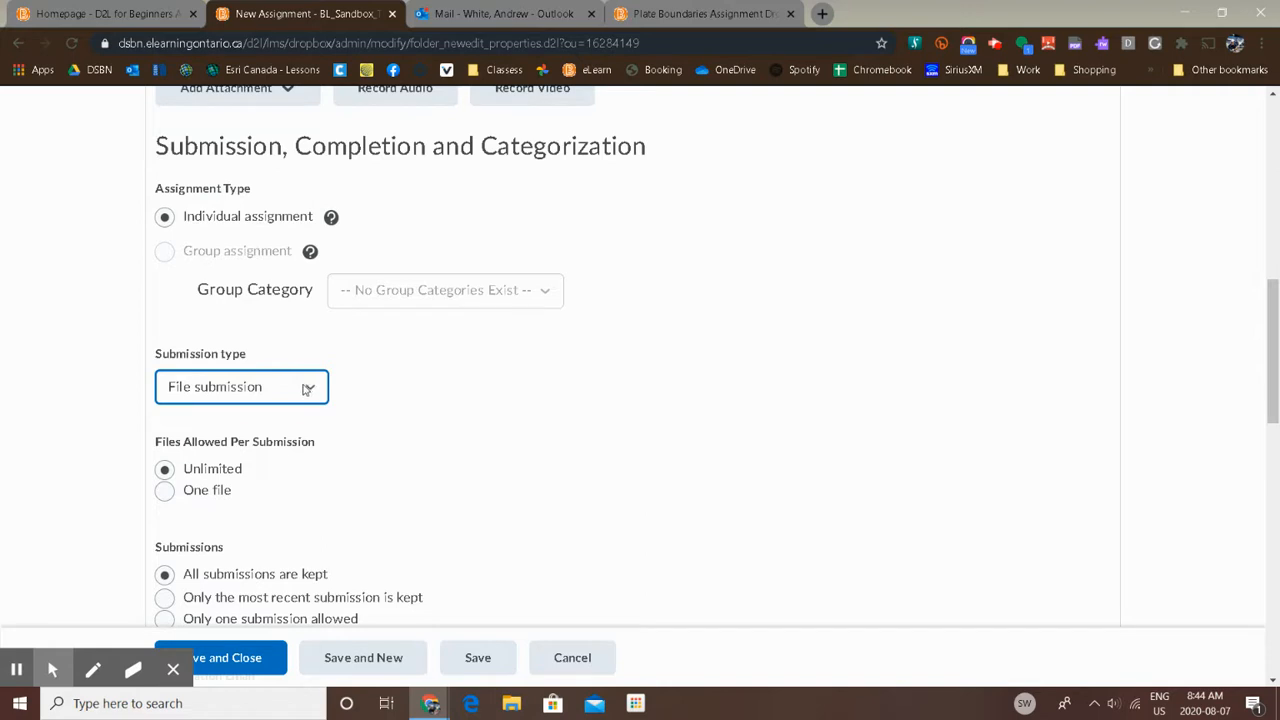
{"action": "left_click", "coordinate": [307, 389]}
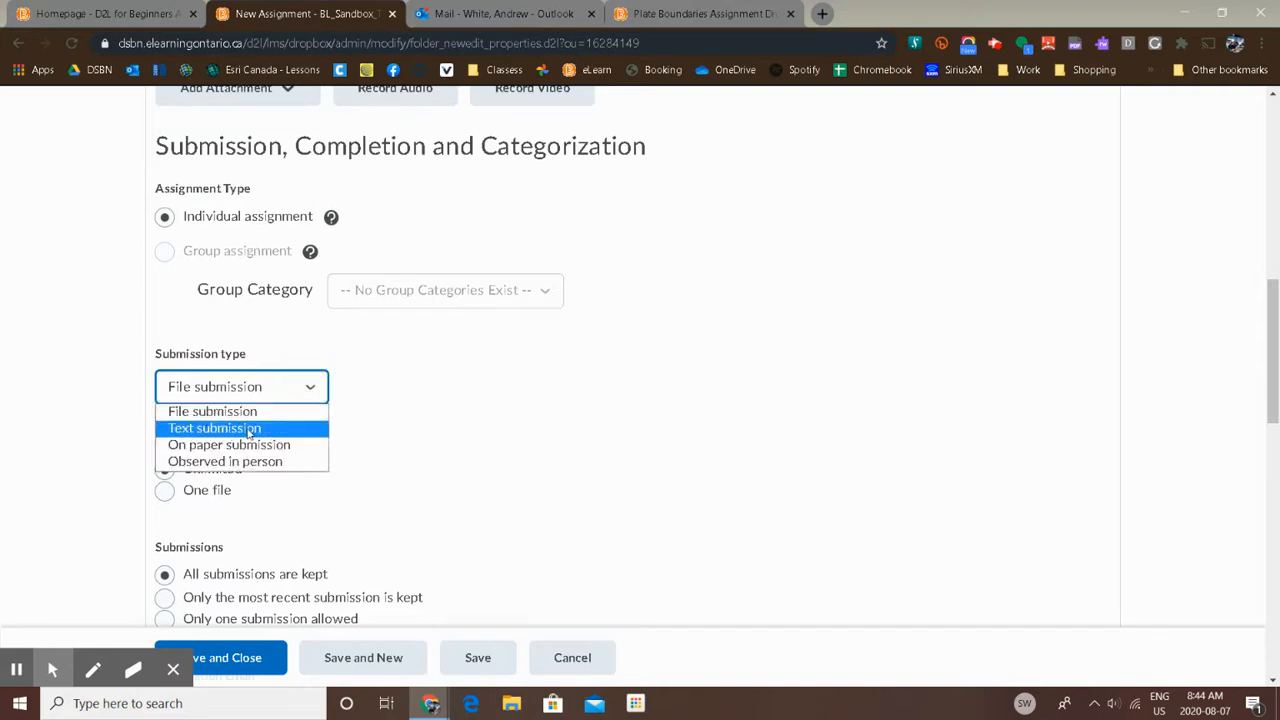
{"action": "left_click", "coordinate": [307, 387]}
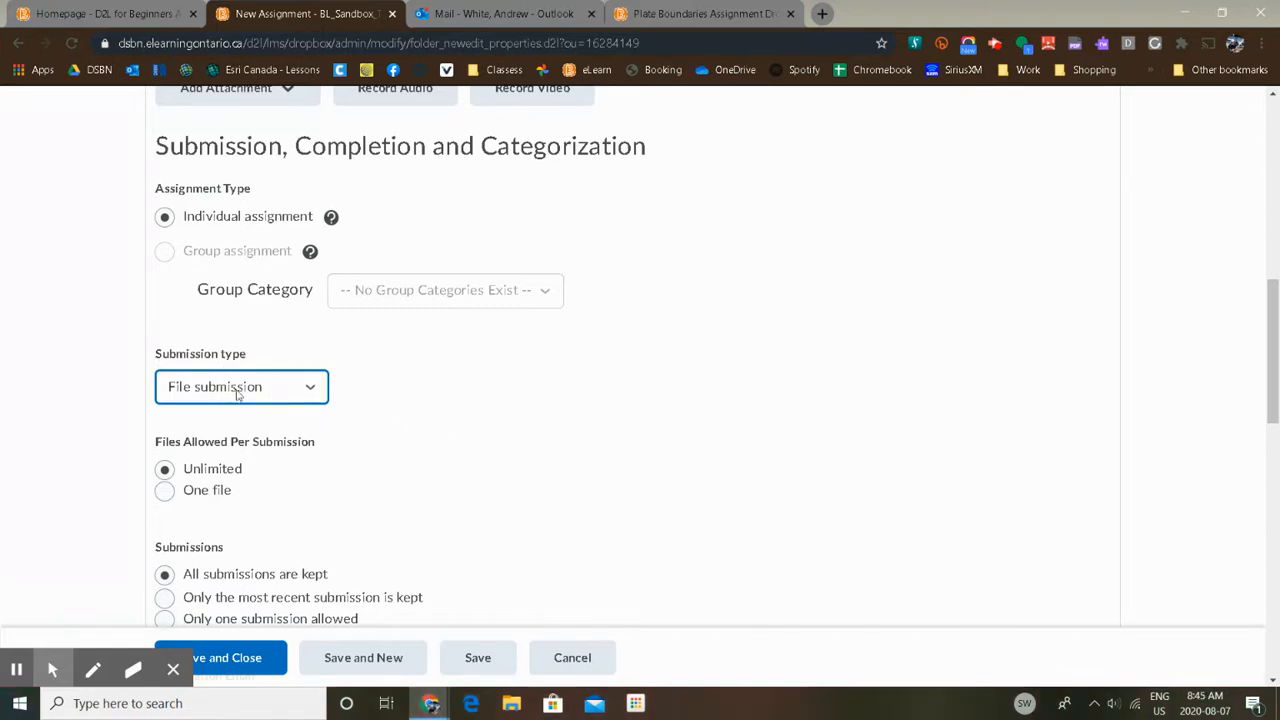
{"action": "left_click", "coordinate": [280, 390]}
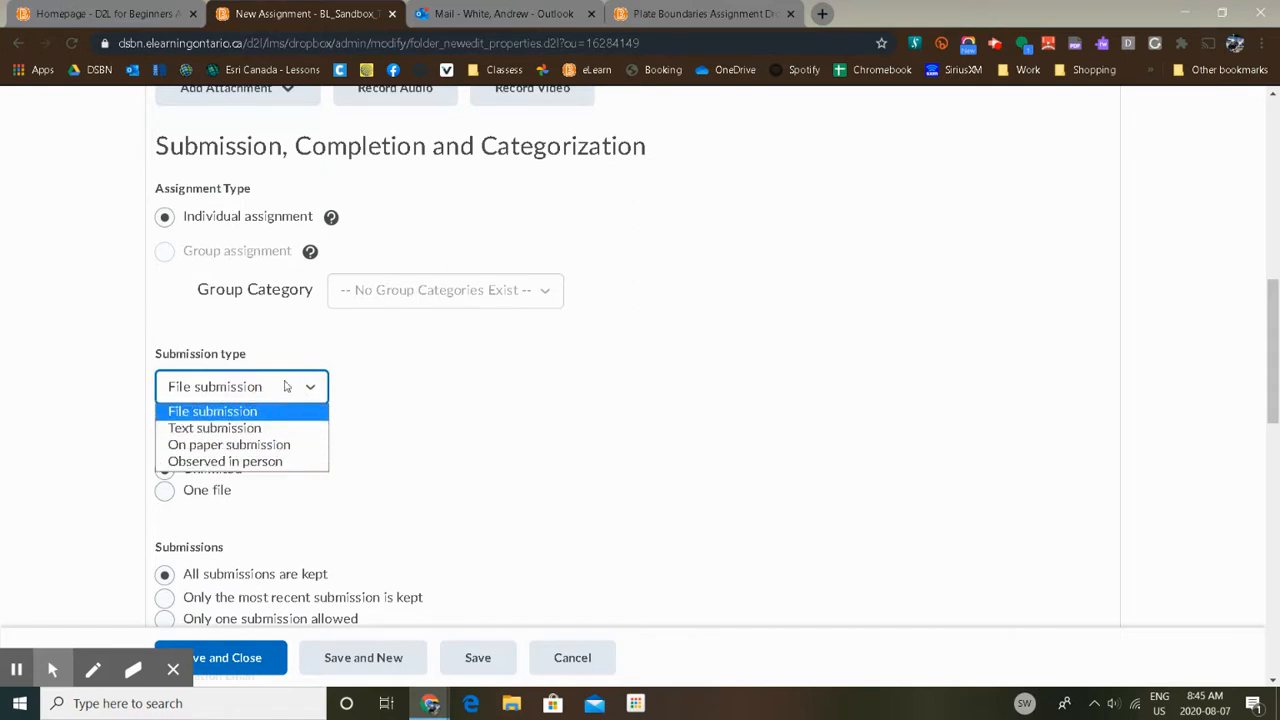
{"action": "left_click", "coordinate": [285, 384]}
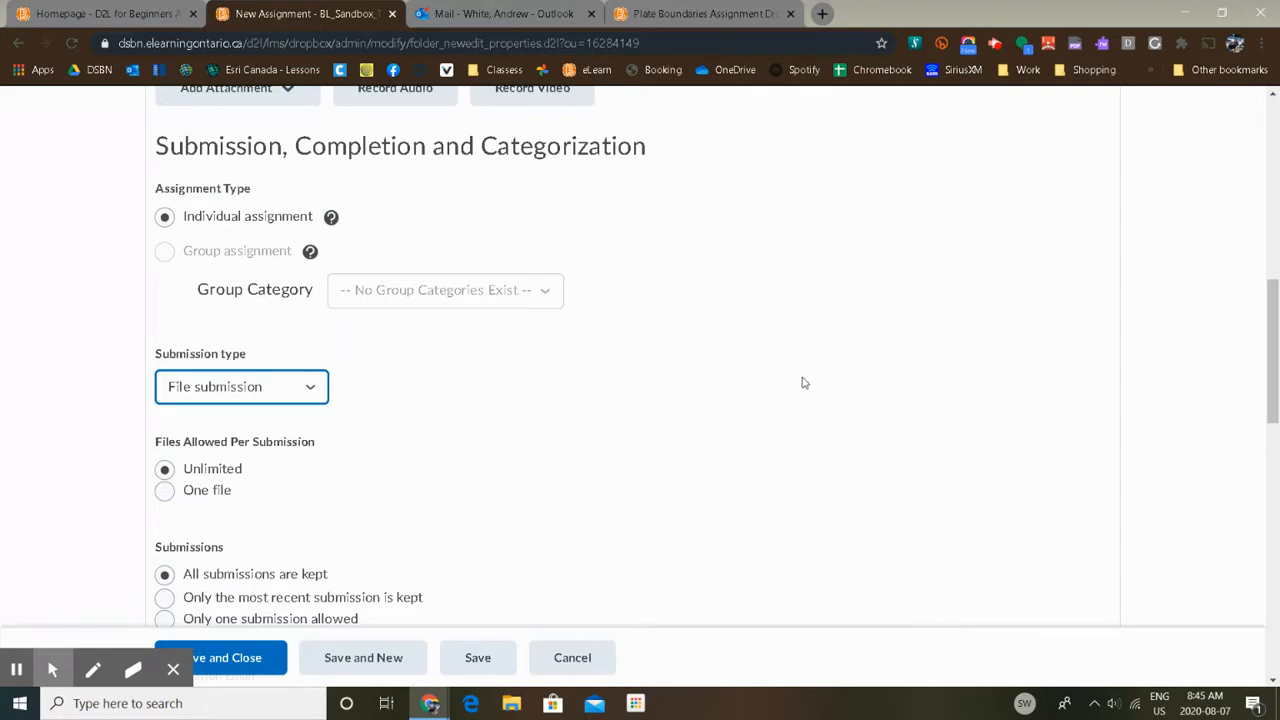
{"action": "left_click", "coordinate": [285, 388]}
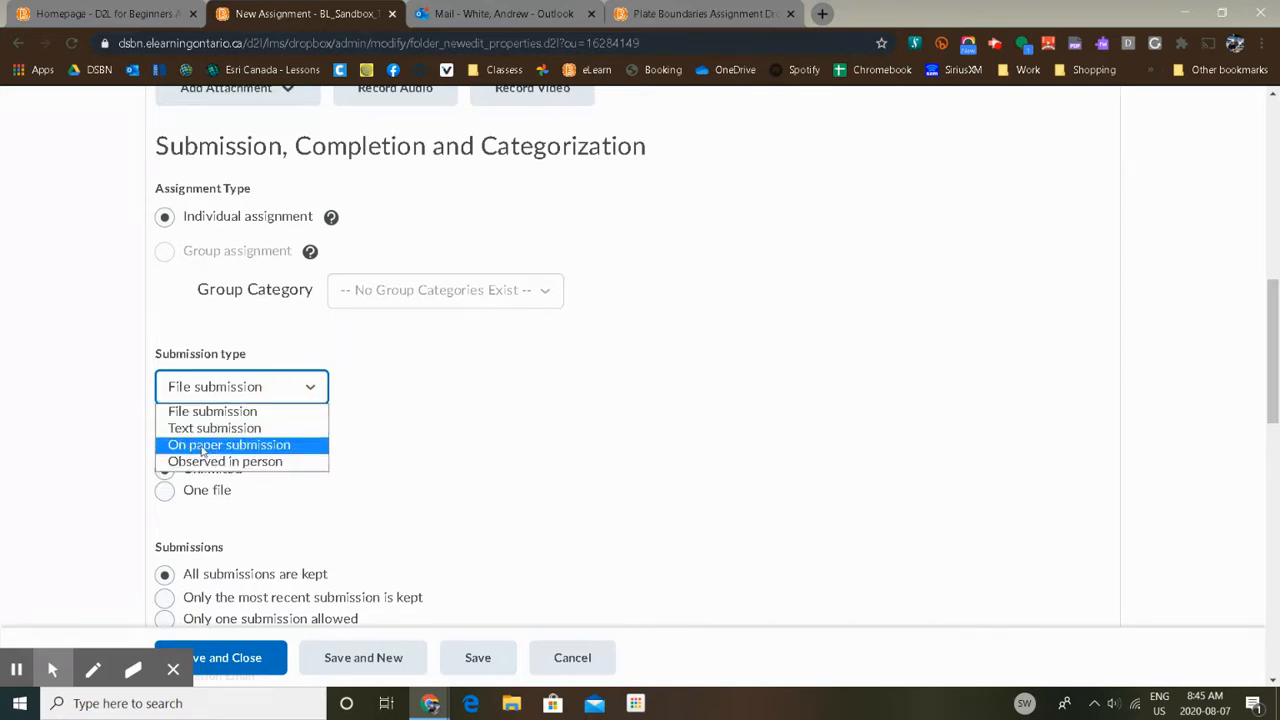
{"action": "left_click", "coordinate": [516, 407]}
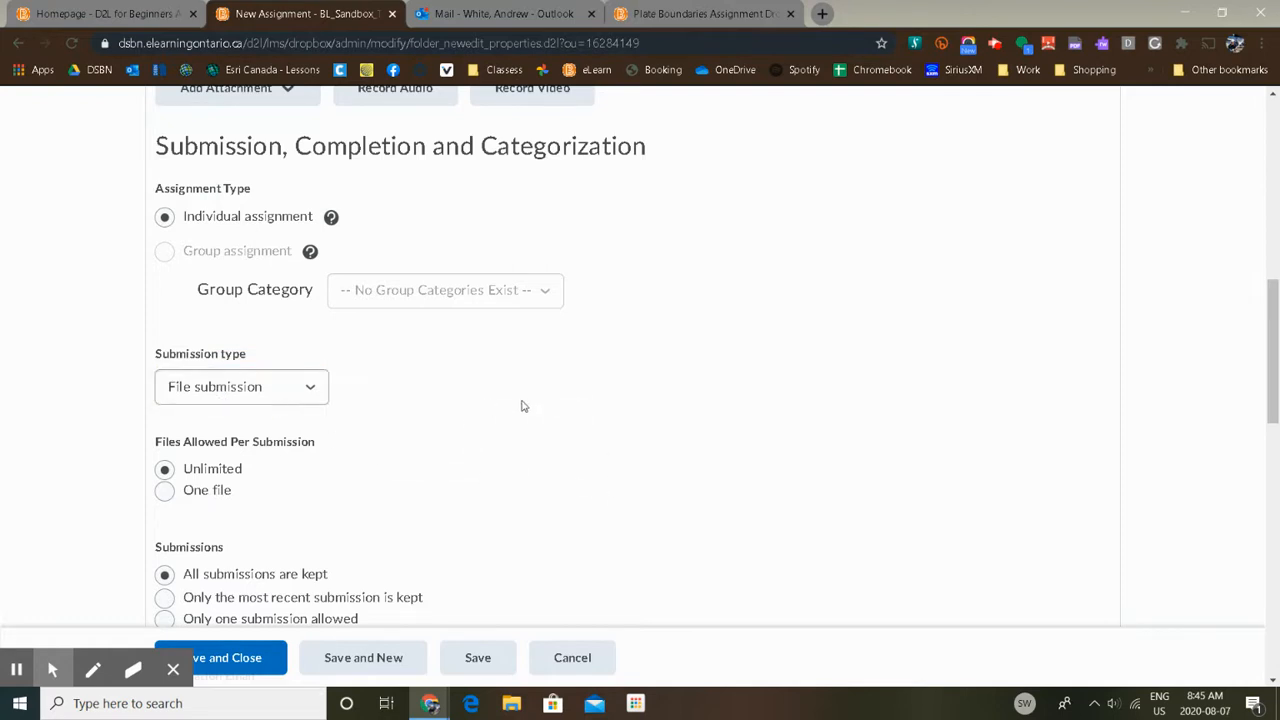
{"action": "scroll", "coordinate": [503, 425], "scroll_direction": "down", "scroll_amount": 1}
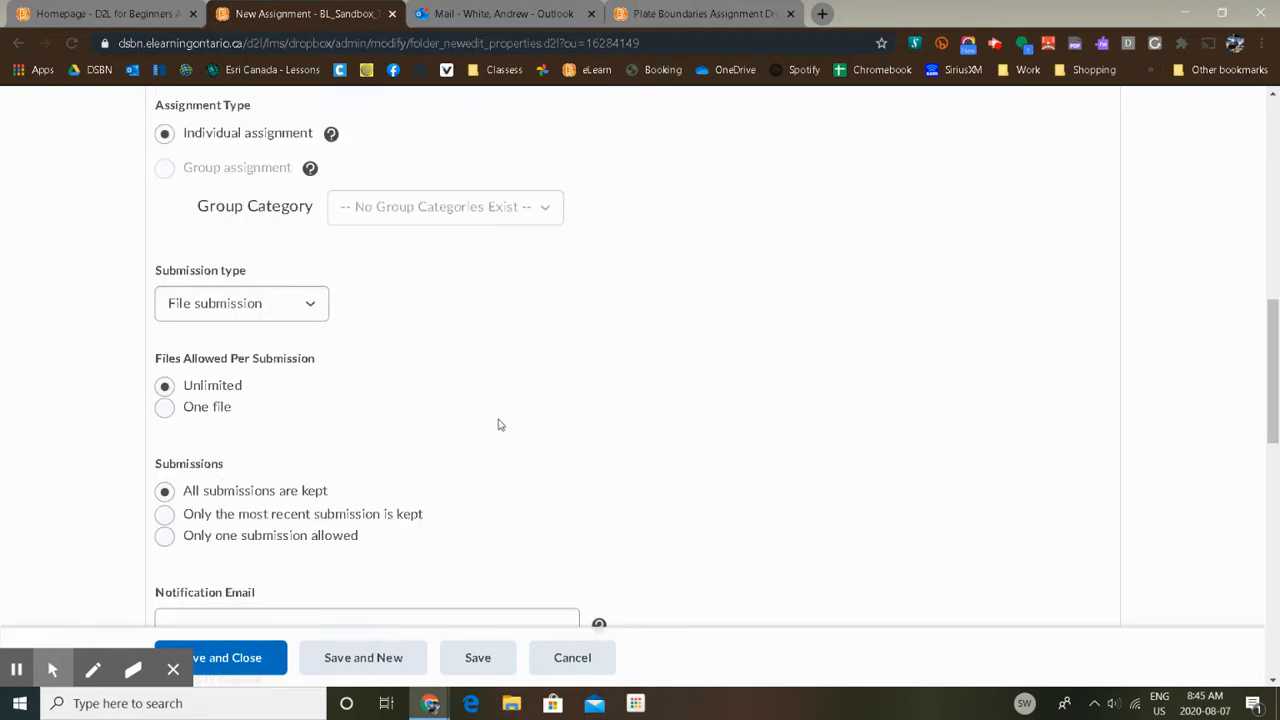
{"action": "left_click", "coordinate": [292, 308]}
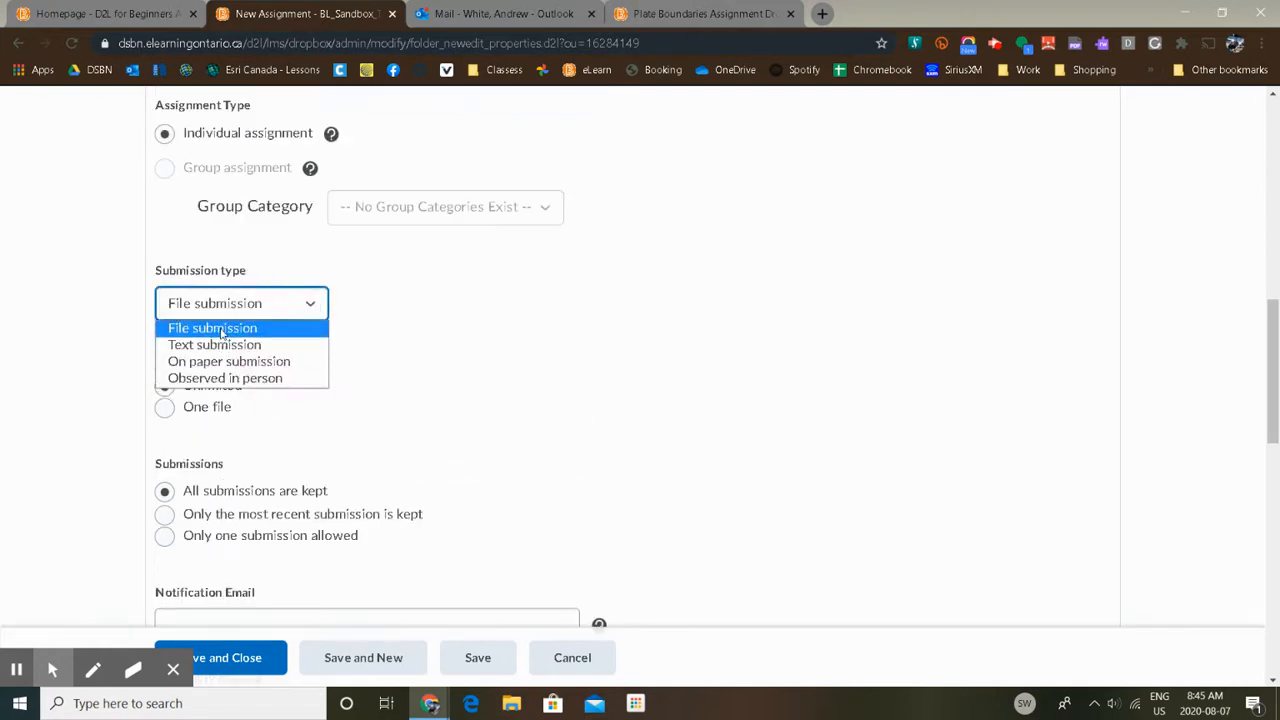
{"action": "left_click", "coordinate": [517, 334]}
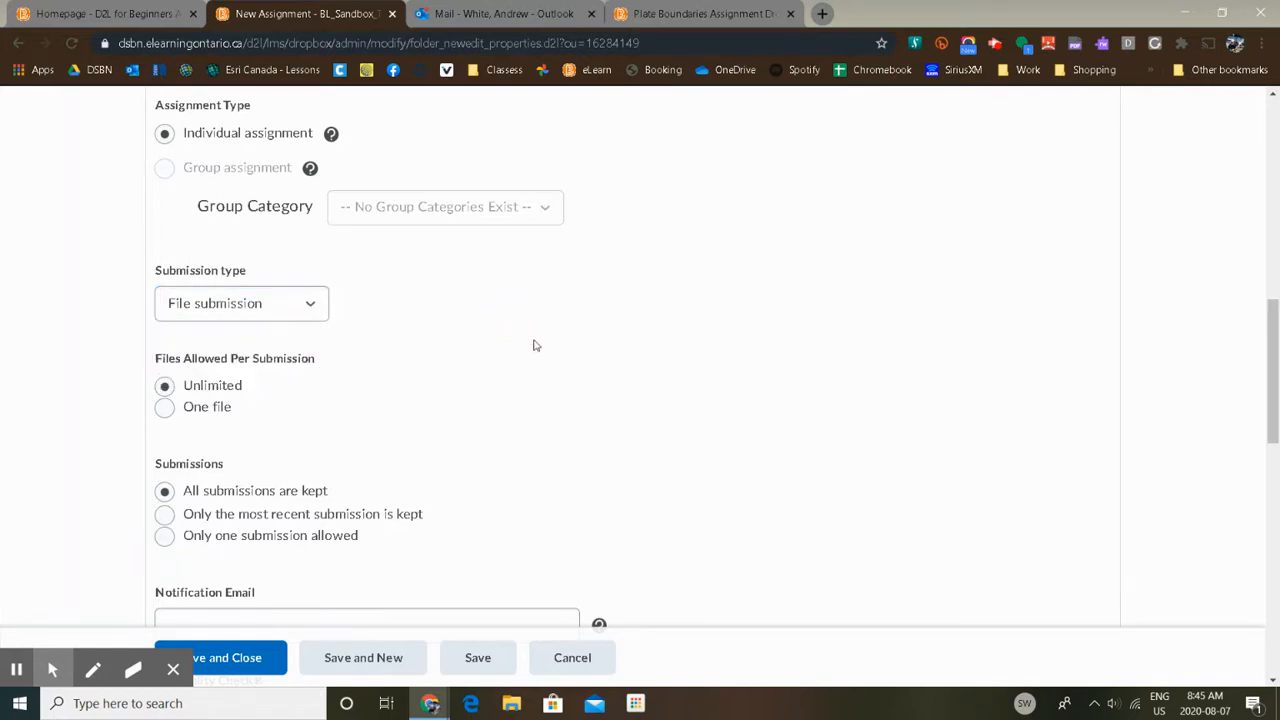
- Create a new assignment submission category named "Unit 1" for this assignment
{"action": "scroll", "coordinate": [591, 363], "scroll_direction": "down", "scroll_amount": 2}
{"action": "scroll", "coordinate": [580, 353], "scroll_direction": "down", "scroll_amount": 1}
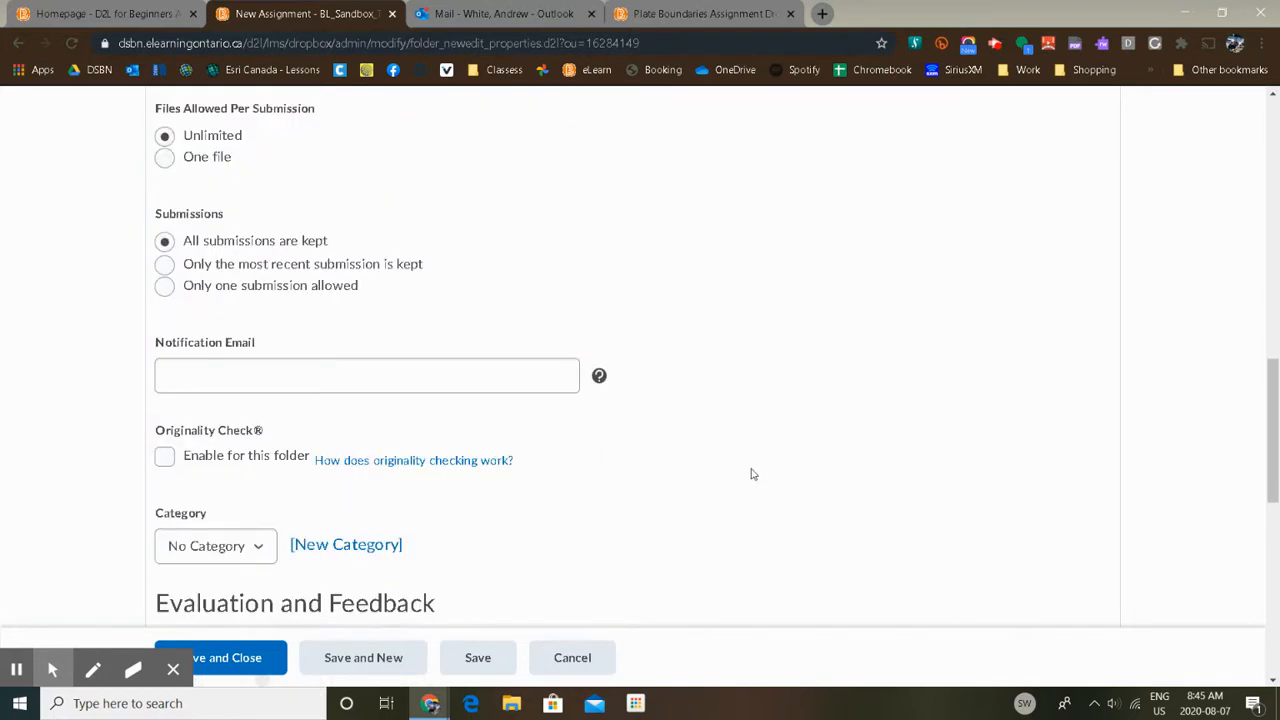
{"action": "scroll", "coordinate": [740, 460], "scroll_direction": "down", "scroll_amount": 2}
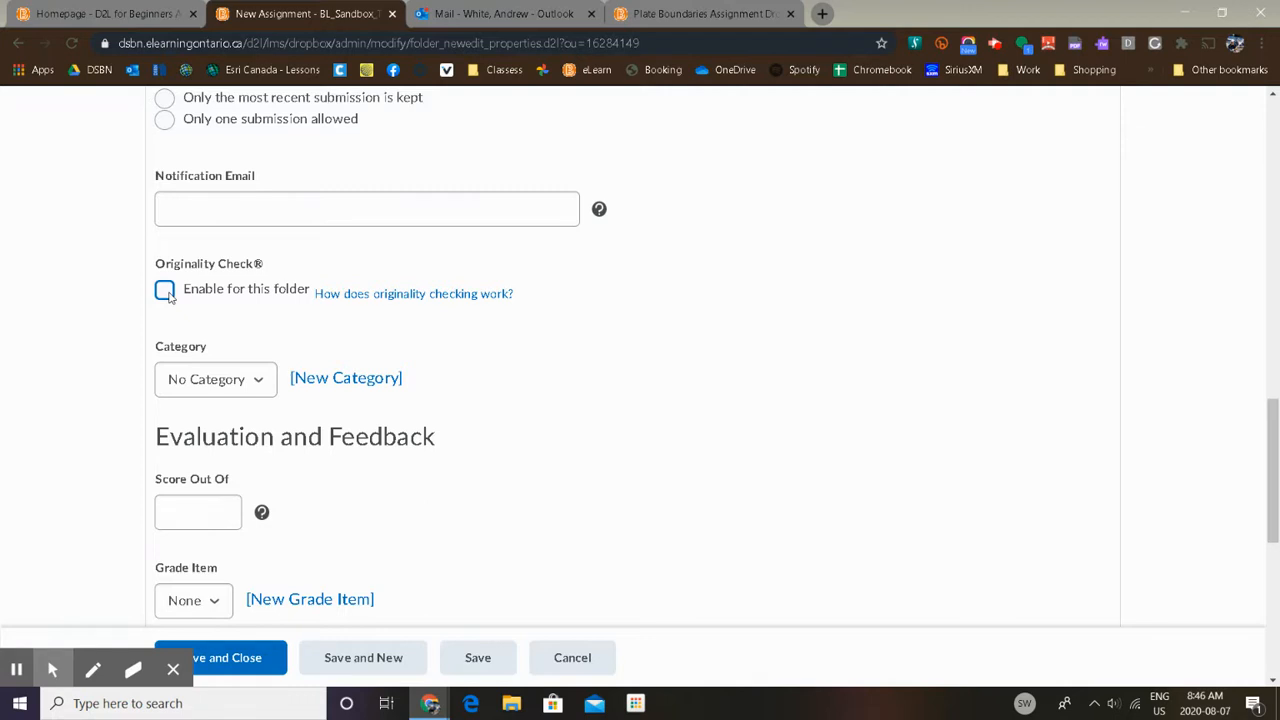
{"action": "left_click", "coordinate": [257, 378]}
{"action": "left_click", "coordinate": [345, 378]}
{"action": "left_click", "coordinate": [511, 272]}
{"action": "type", "text": "Unit 1"}
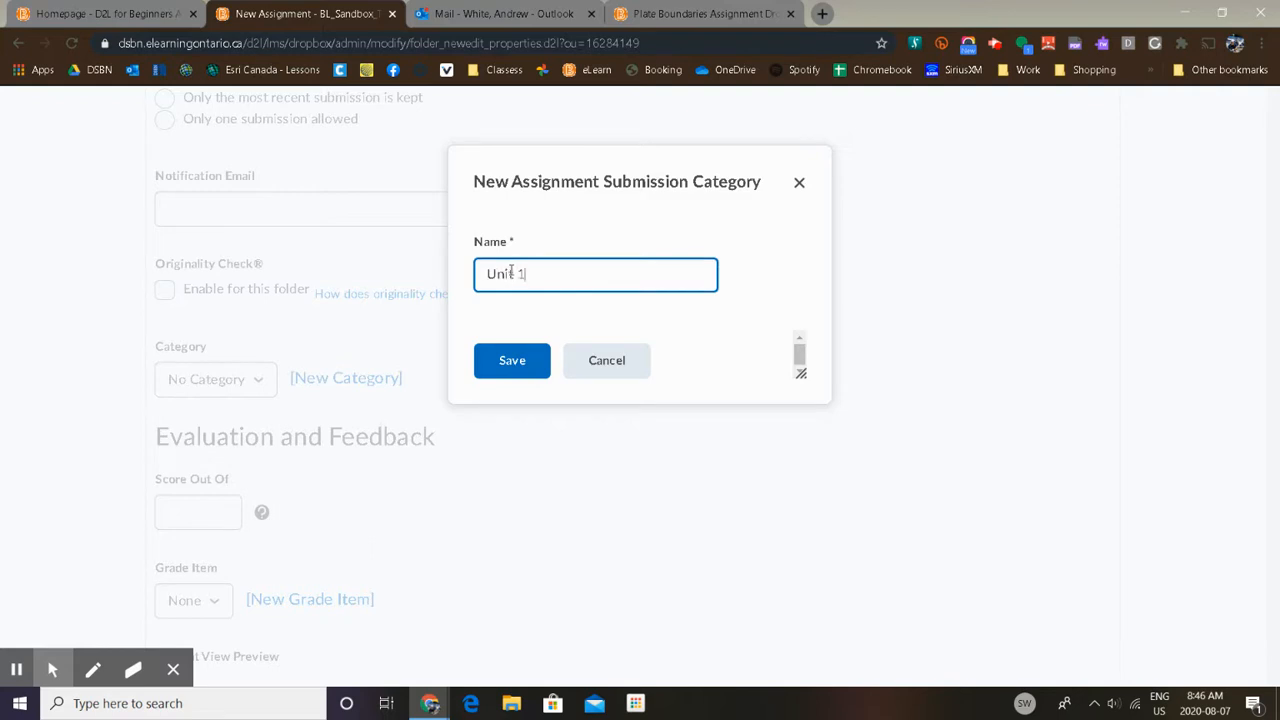
{"action": "left_click", "coordinate": [511, 367]}
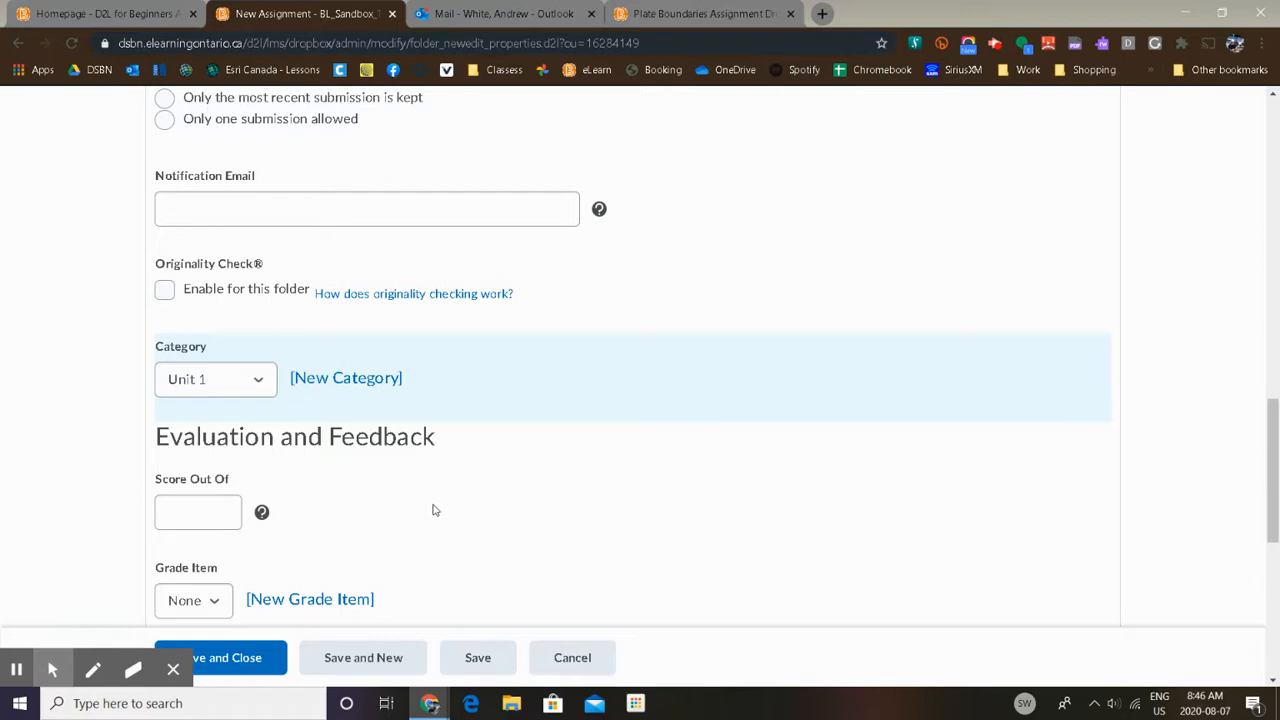
{"action": "scroll", "coordinate": [385, 490], "scroll_direction": "down", "scroll_amount": 1}
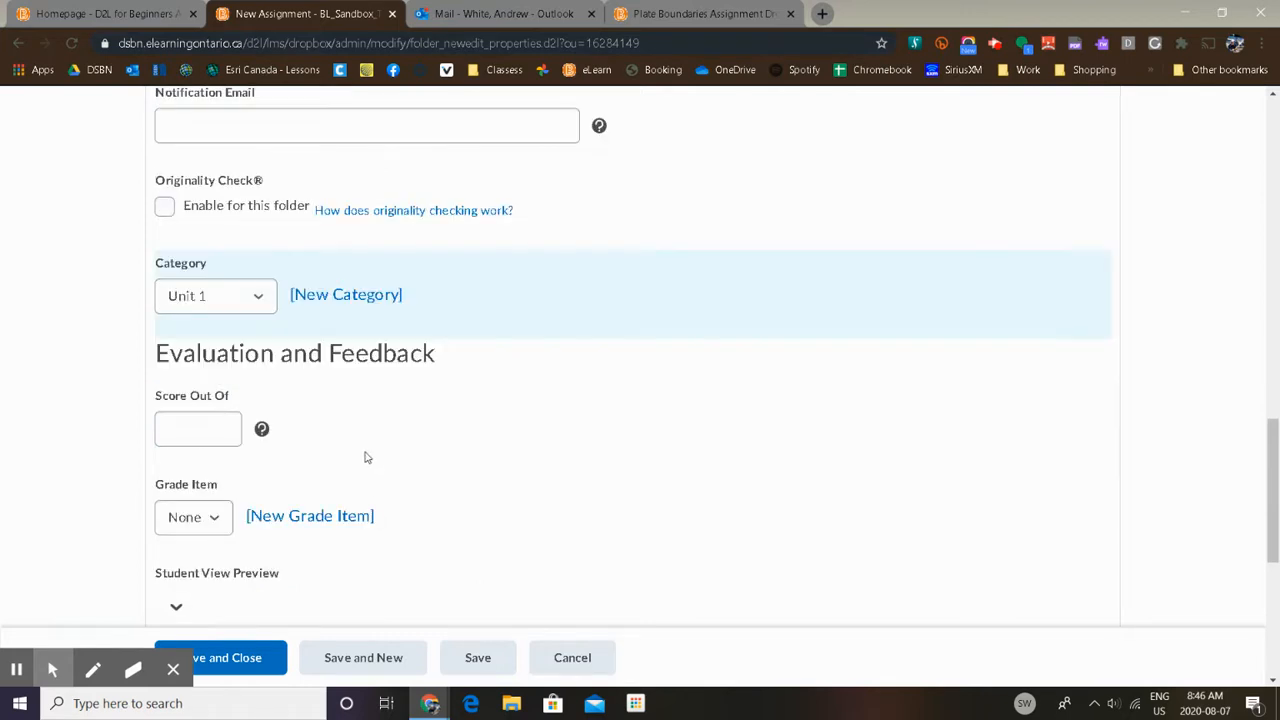
- Set the assignment's maximum score to 20 in the evaluation settings
{"action": "scroll", "coordinate": [365, 455], "scroll_direction": "down", "scroll_amount": 1}
{"action": "left_click", "coordinate": [194, 339]}
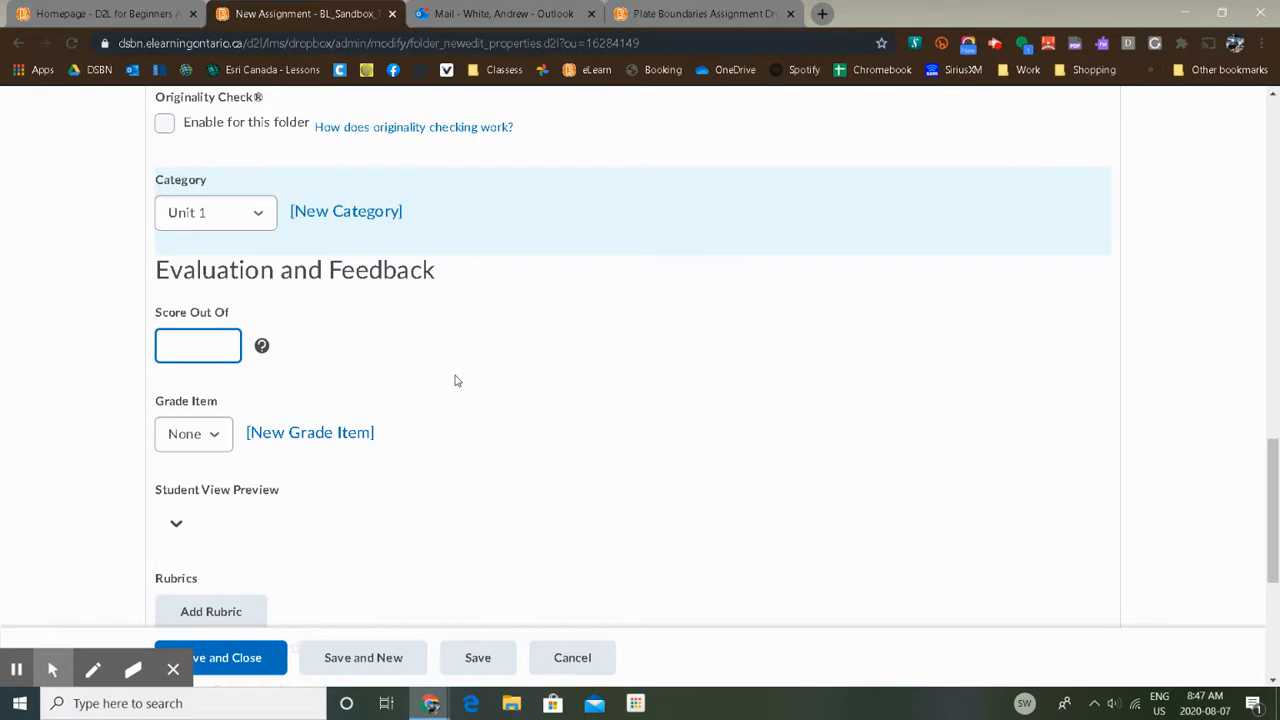
{"action": "type", "text": "20"}
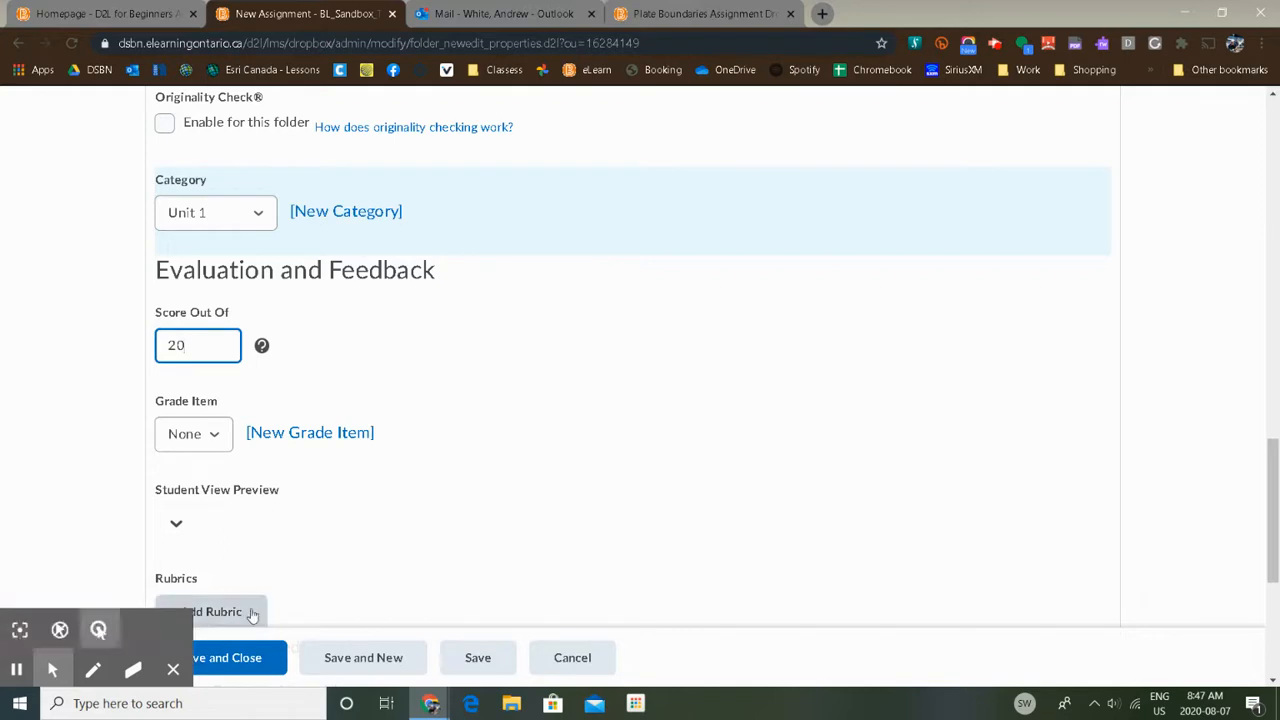
- Check which existing rubrics can be attached to the assignment, without adding one
{"action": "scroll", "coordinate": [397, 532], "scroll_direction": "down", "scroll_amount": 1}
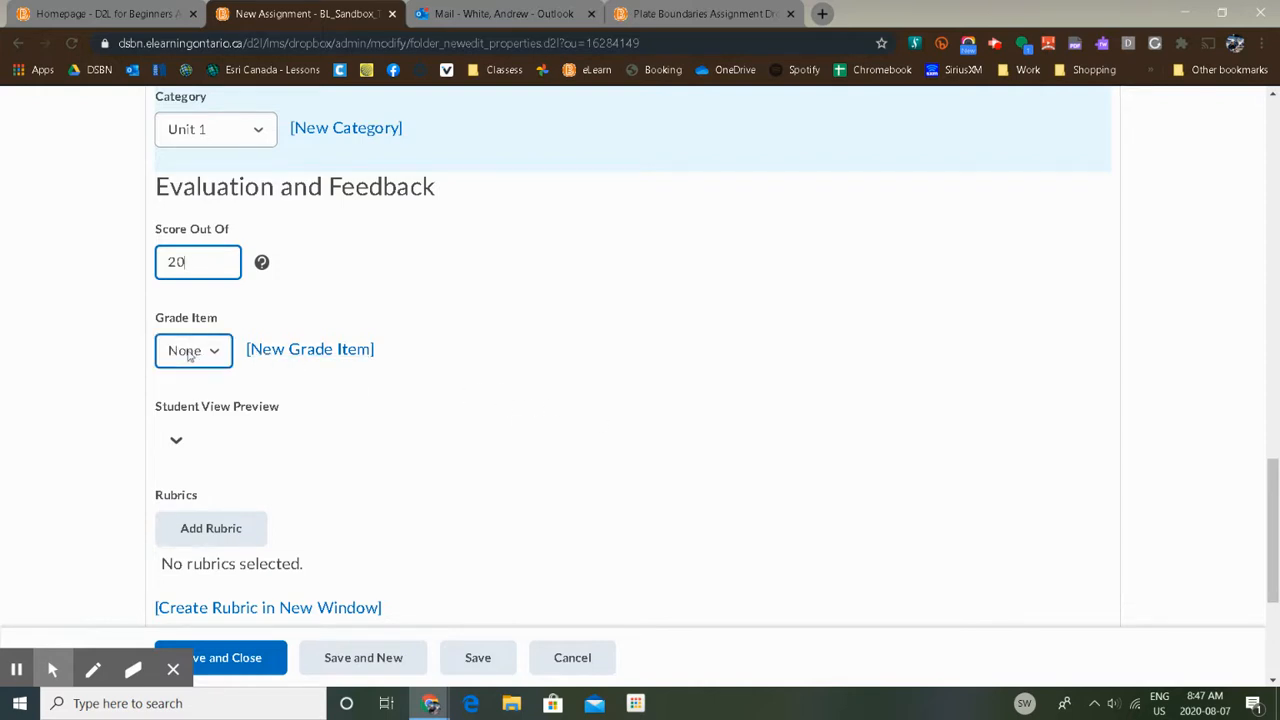
{"action": "scroll", "coordinate": [543, 405], "scroll_direction": "down", "scroll_amount": 2}
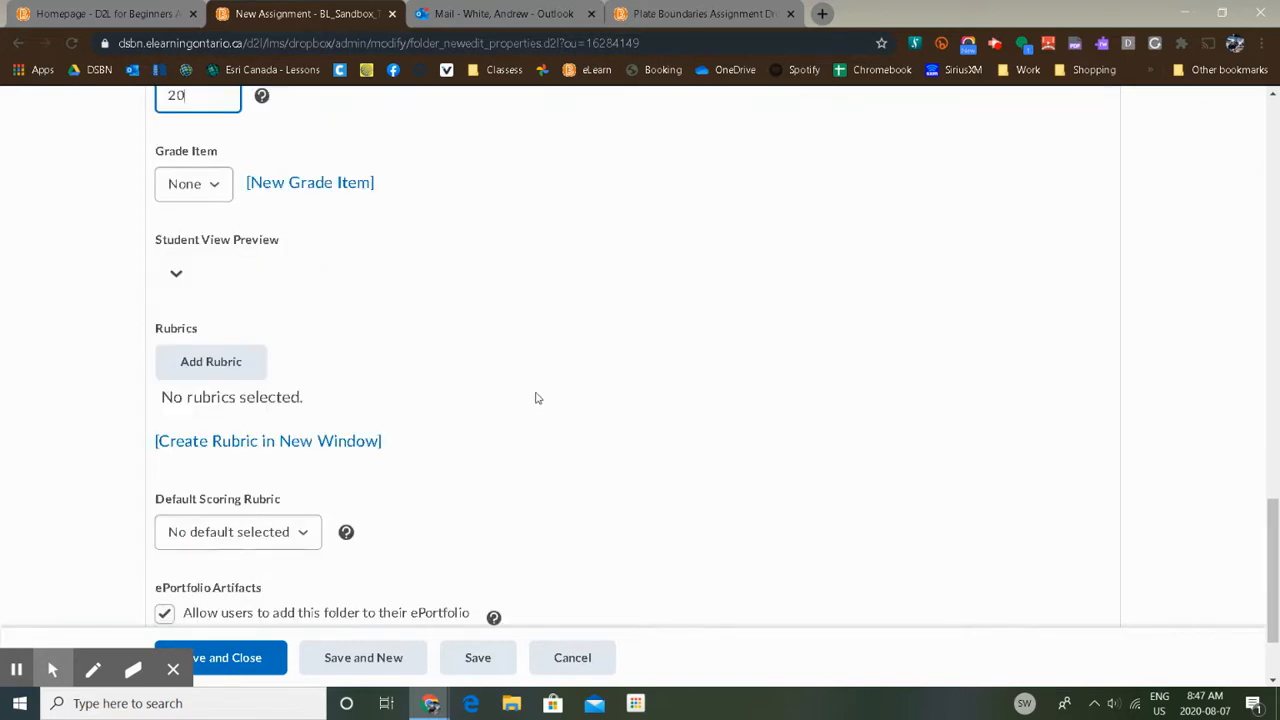
{"action": "scroll", "coordinate": [535, 398], "scroll_direction": "down", "scroll_amount": 1}
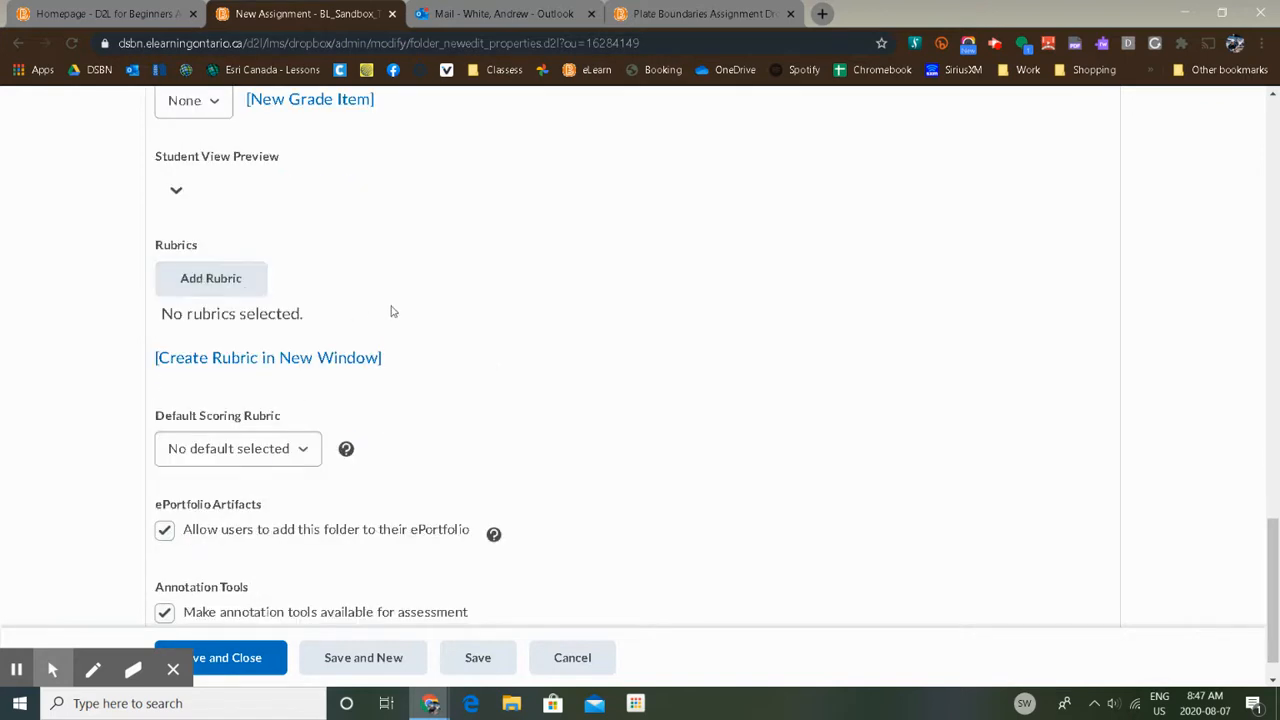
{"action": "left_click", "coordinate": [200, 286]}
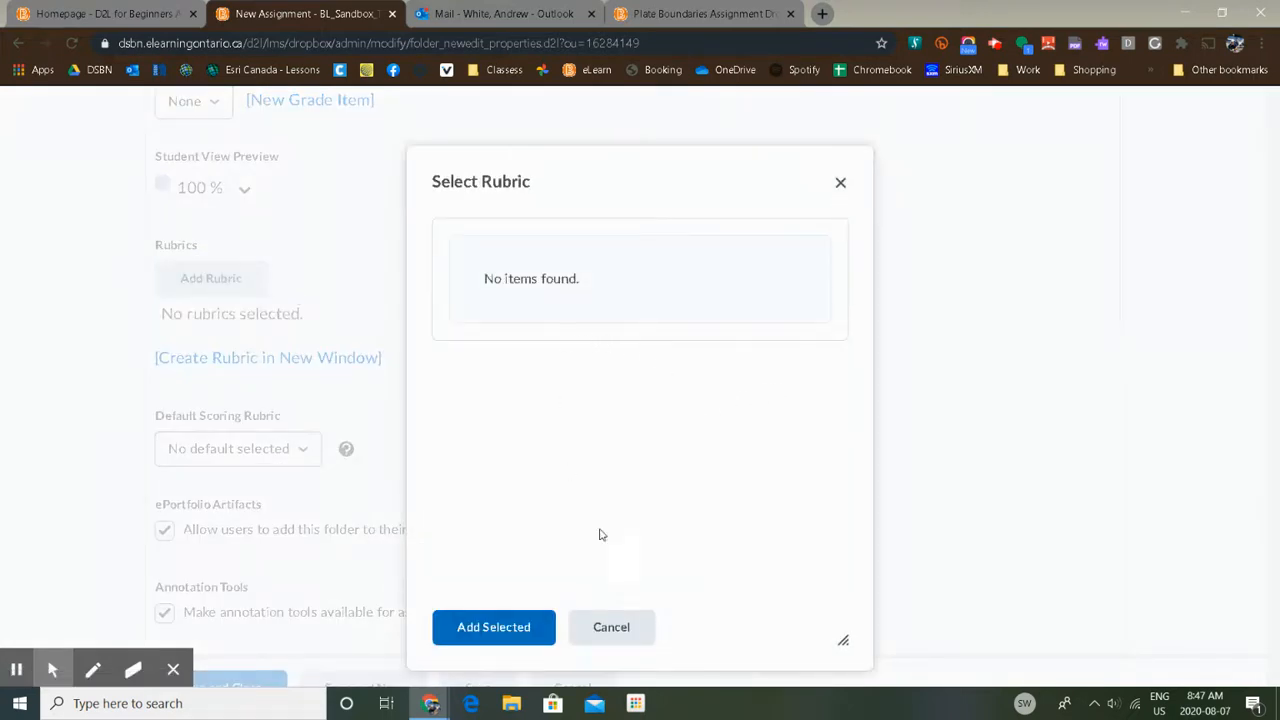
{"action": "left_click", "coordinate": [635, 632]}
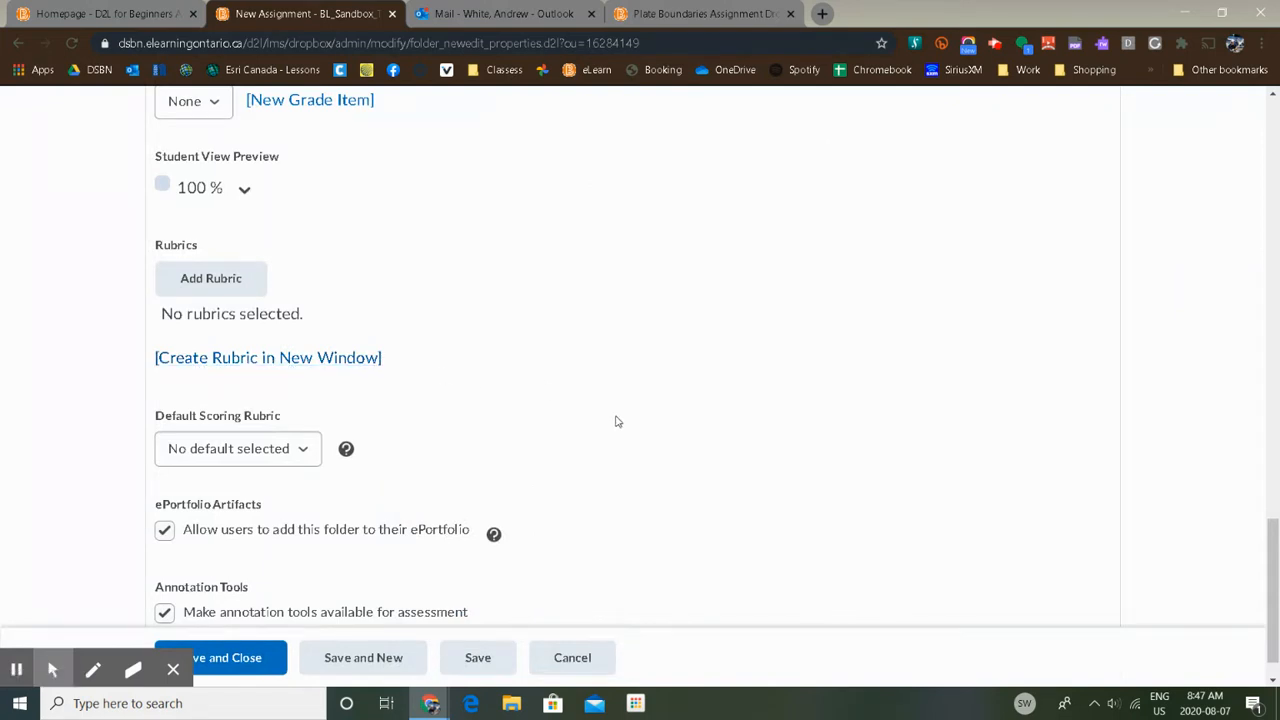
- Save the new assignment and return to the Assignments list
{"action": "scroll", "coordinate": [603, 394], "scroll_direction": "down", "scroll_amount": 1}
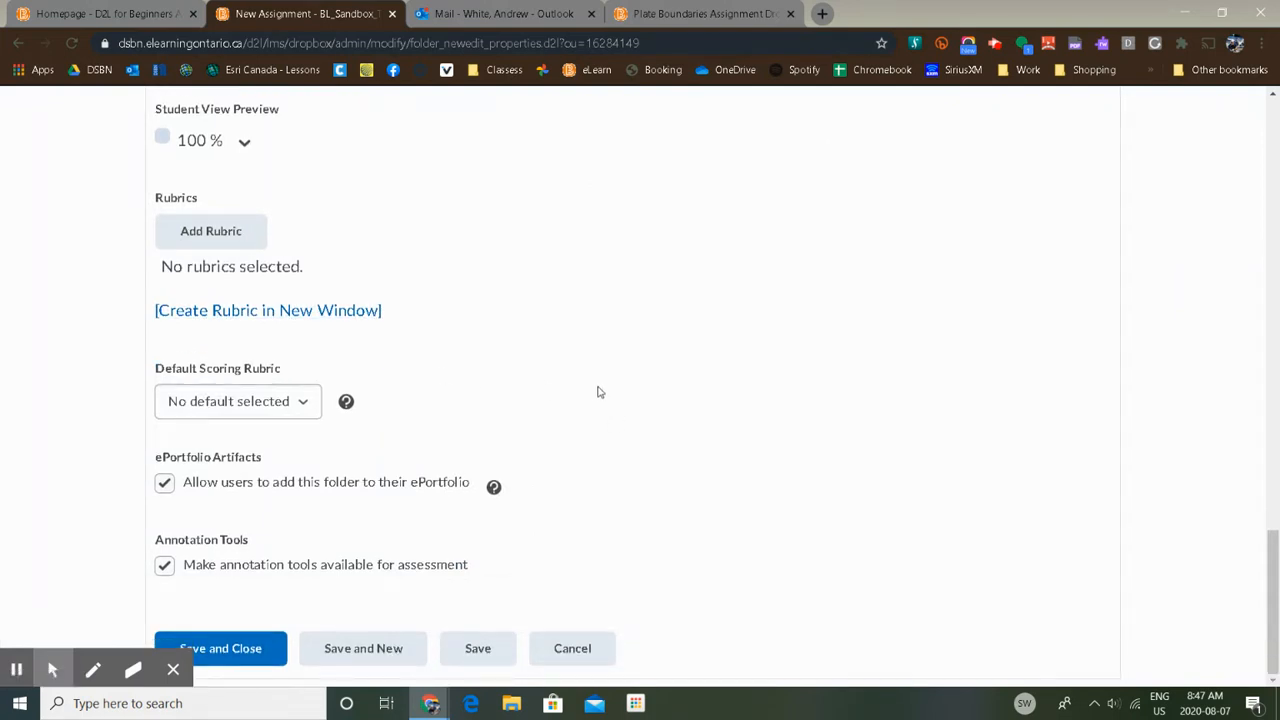
{"action": "scroll", "coordinate": [566, 376], "scroll_direction": "up", "scroll_amount": 1}
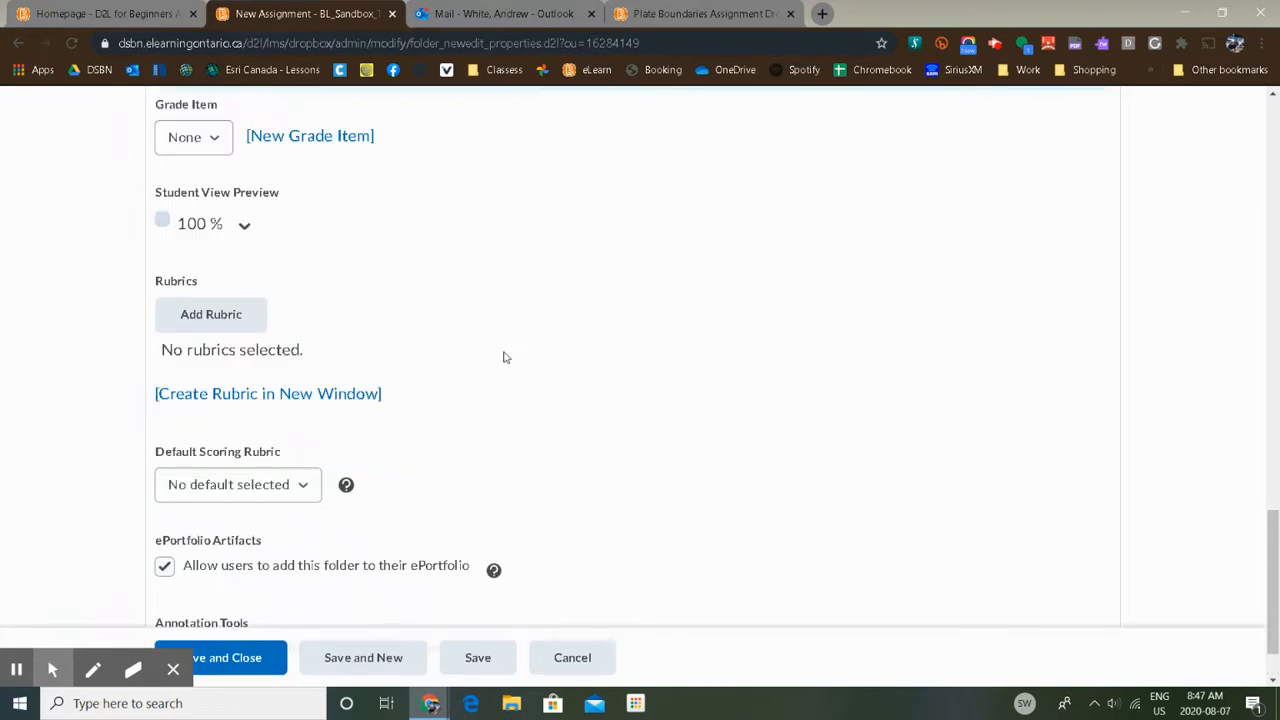
{"action": "scroll", "coordinate": [503, 357], "scroll_direction": "up", "scroll_amount": 1}
{"action": "scroll", "coordinate": [503, 357], "scroll_direction": "down", "scroll_amount": 2}
{"action": "left_click", "coordinate": [243, 650]}
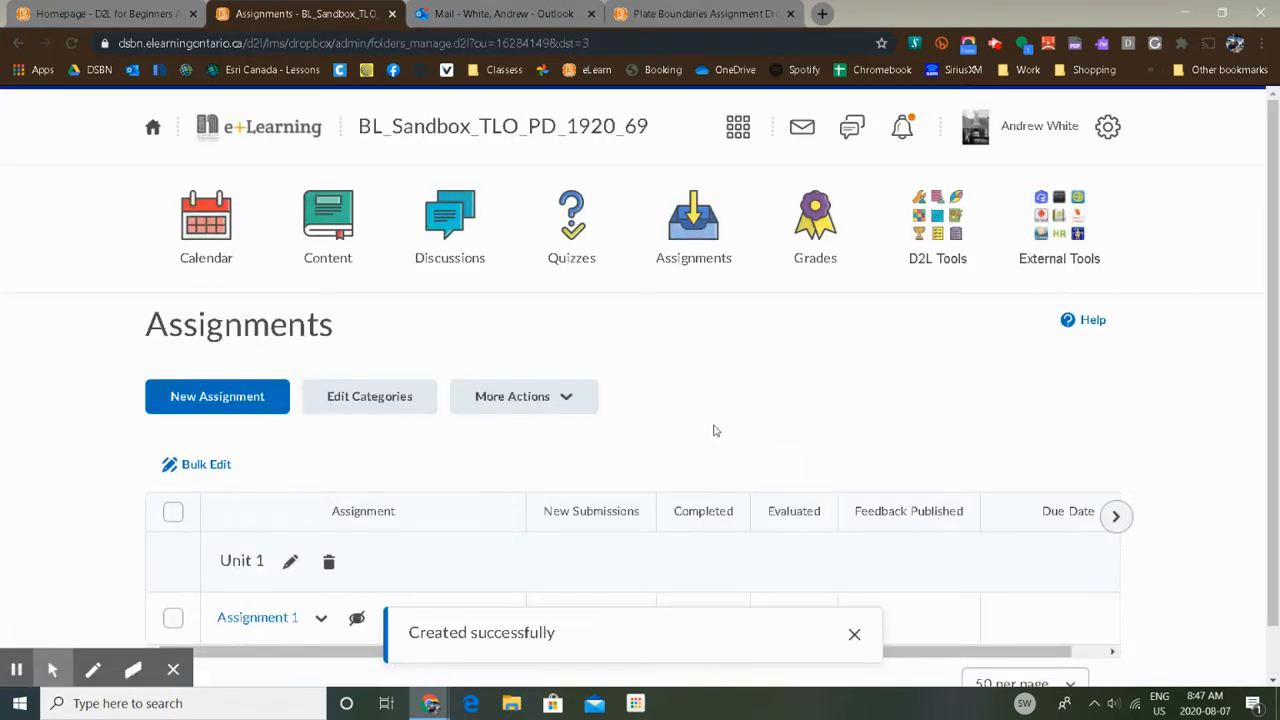
- Open Assignment 1 for editing and turn off Hide from Users in its restrictions
{"action": "scroll", "coordinate": [718, 432], "scroll_direction": "down", "scroll_amount": 1}
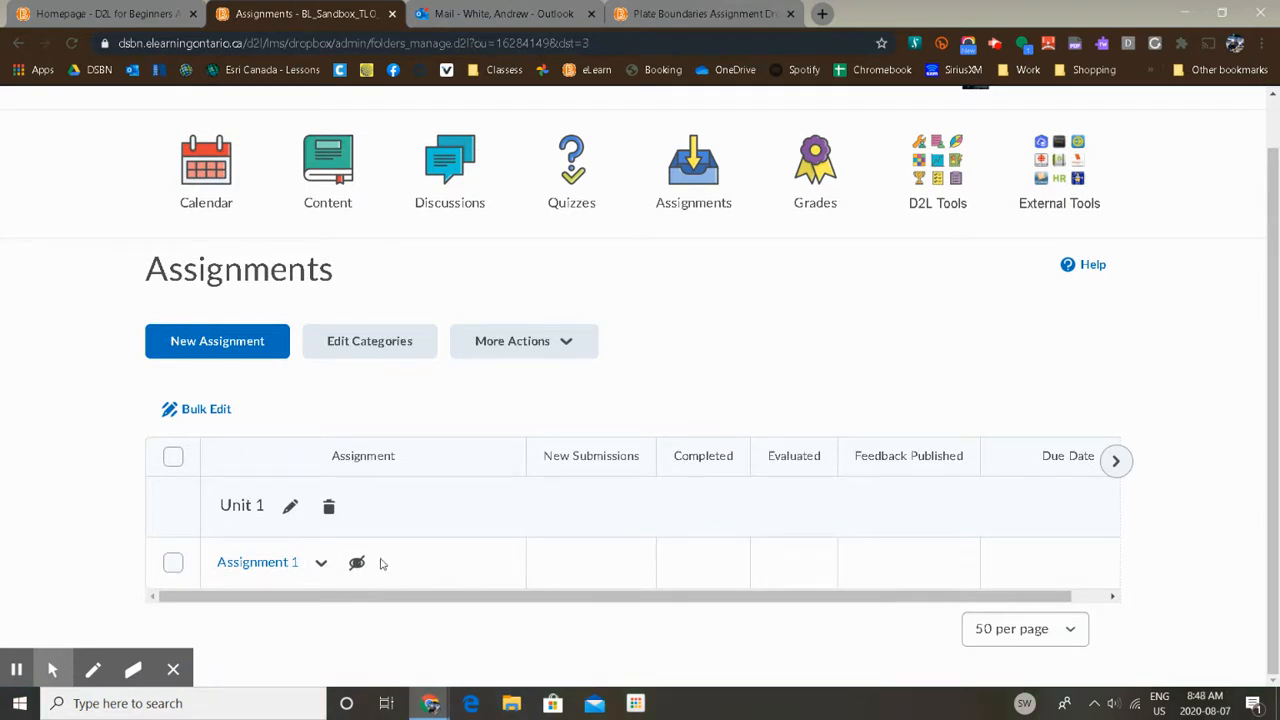
{"action": "left_click", "coordinate": [321, 565]}
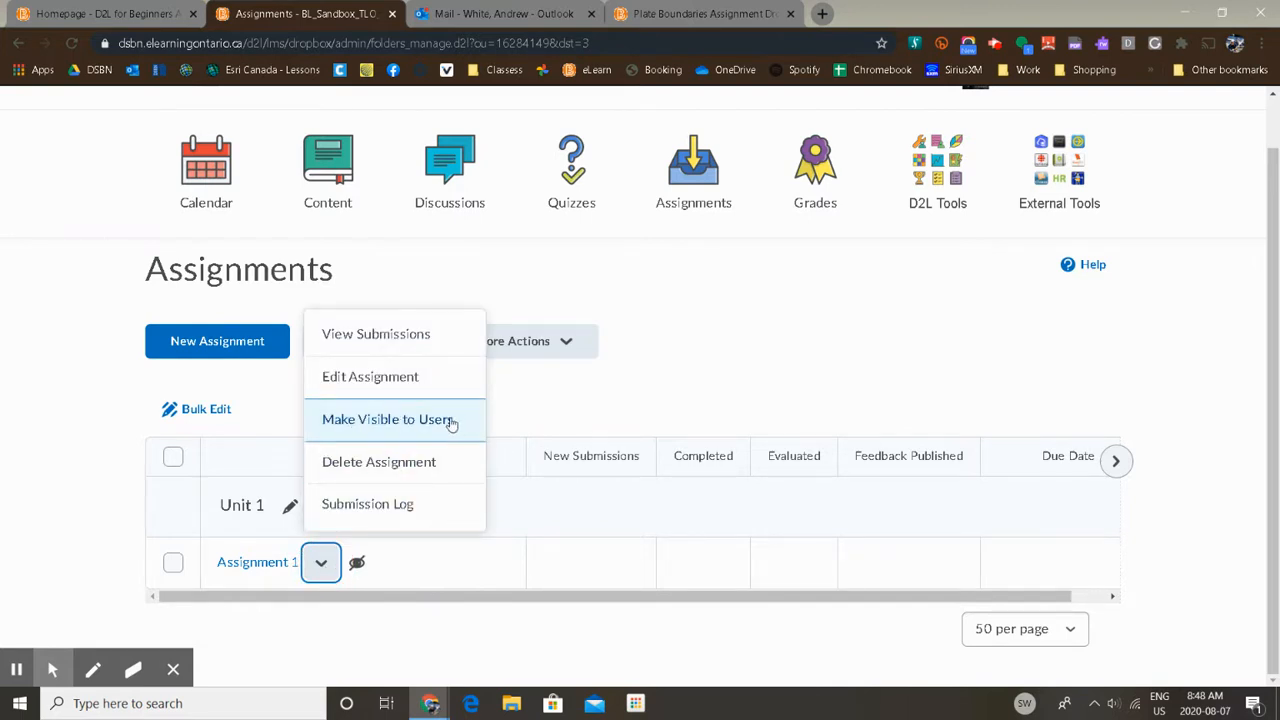
{"action": "left_click", "coordinate": [380, 378]}
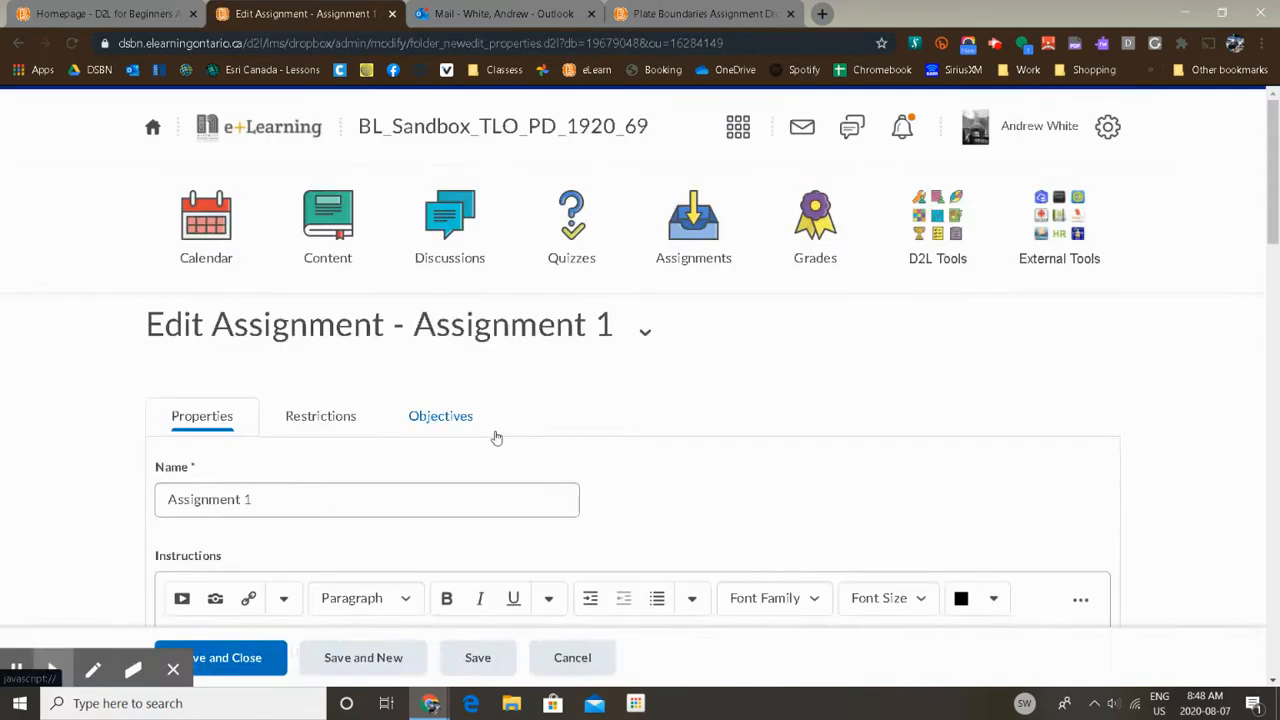
{"action": "scroll", "coordinate": [491, 418], "scroll_direction": "down", "scroll_amount": 3}
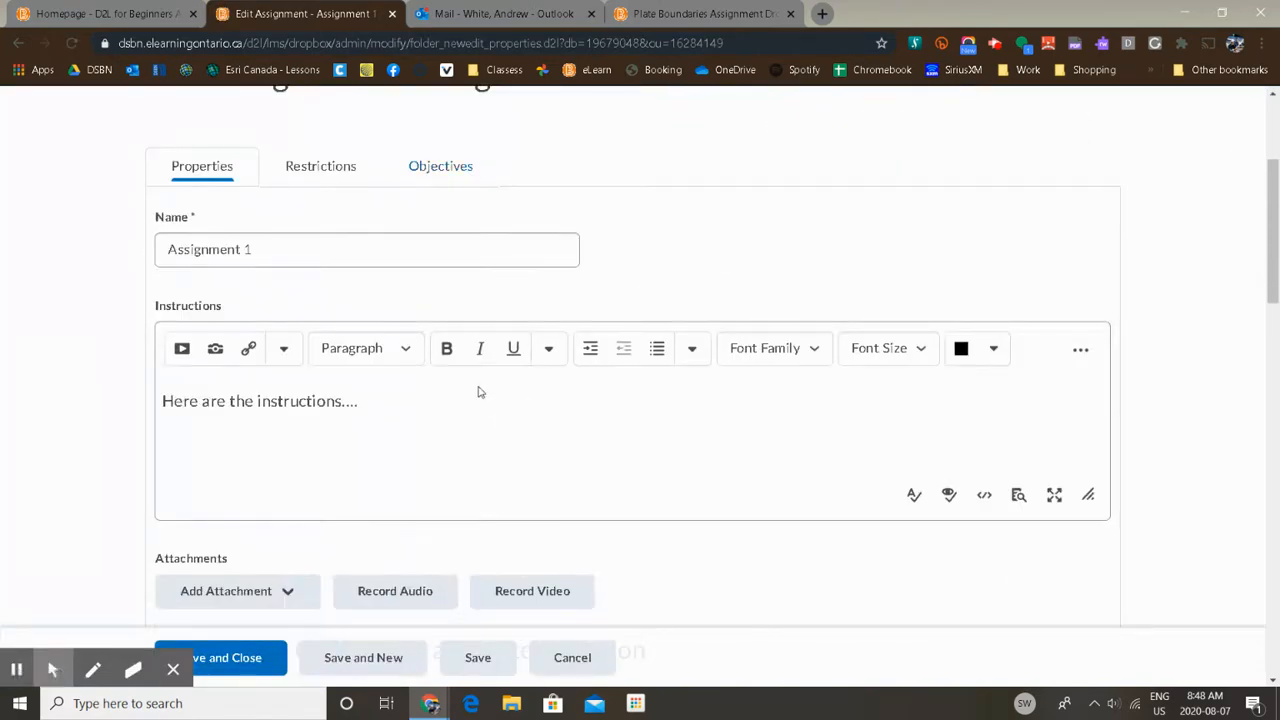
{"action": "scroll", "coordinate": [478, 388], "scroll_direction": "up", "scroll_amount": 2}
{"action": "left_click", "coordinate": [306, 333]}
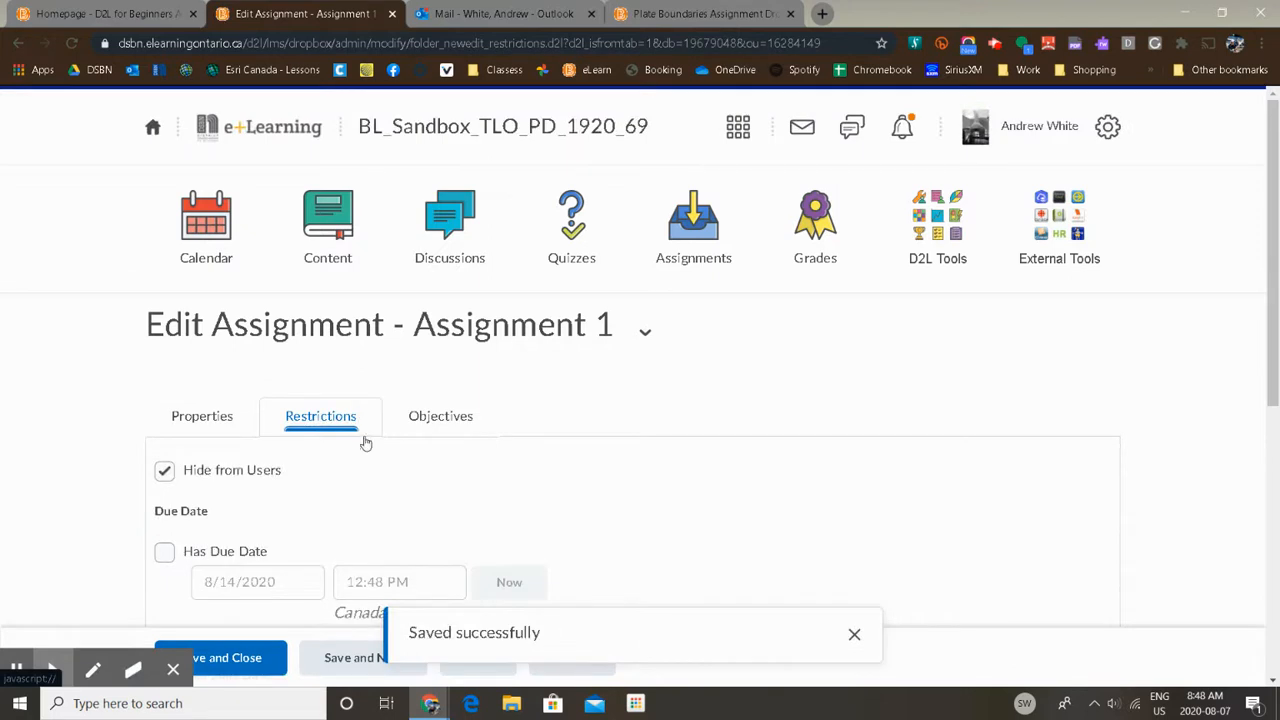
{"action": "left_click", "coordinate": [164, 470]}
- Give the assignment an availability start date of 9/4/2020 at 8:00 AM
{"action": "scroll", "coordinate": [338, 489], "scroll_direction": "down", "scroll_amount": 3}
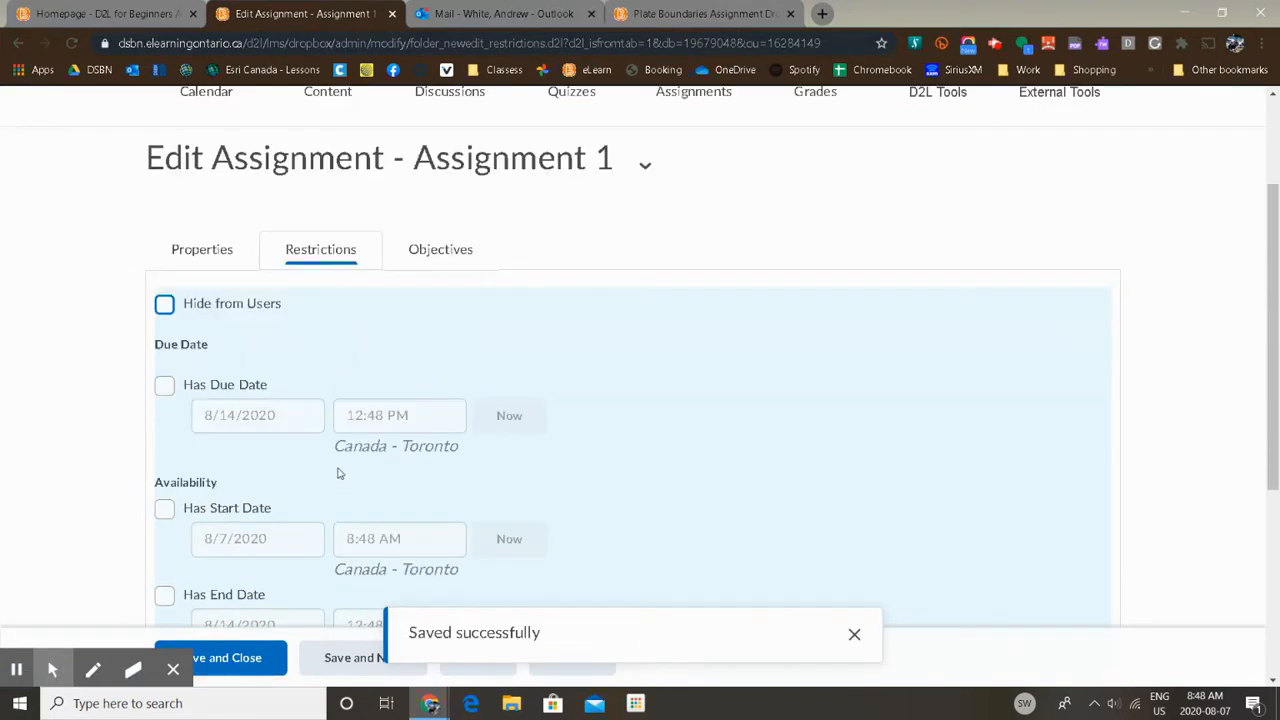
{"action": "left_click", "coordinate": [164, 342]}
{"action": "left_click", "coordinate": [298, 373]}
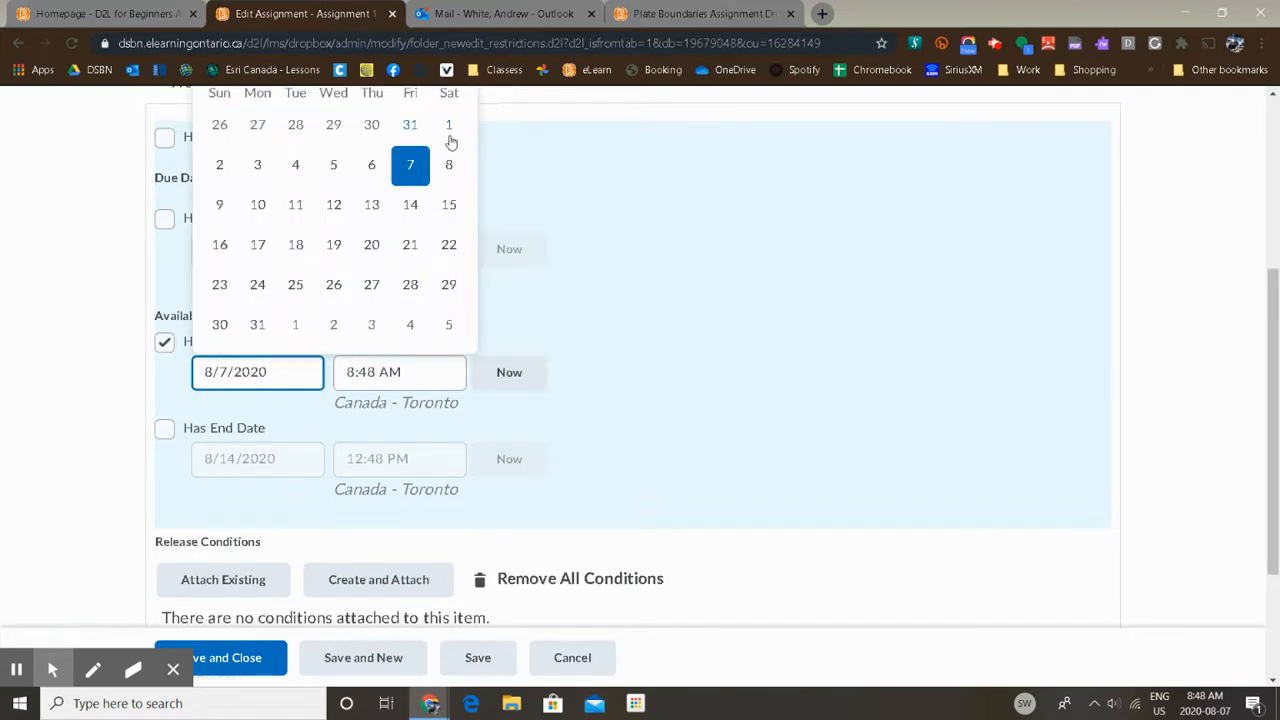
{"action": "left_click", "coordinate": [409, 326]}
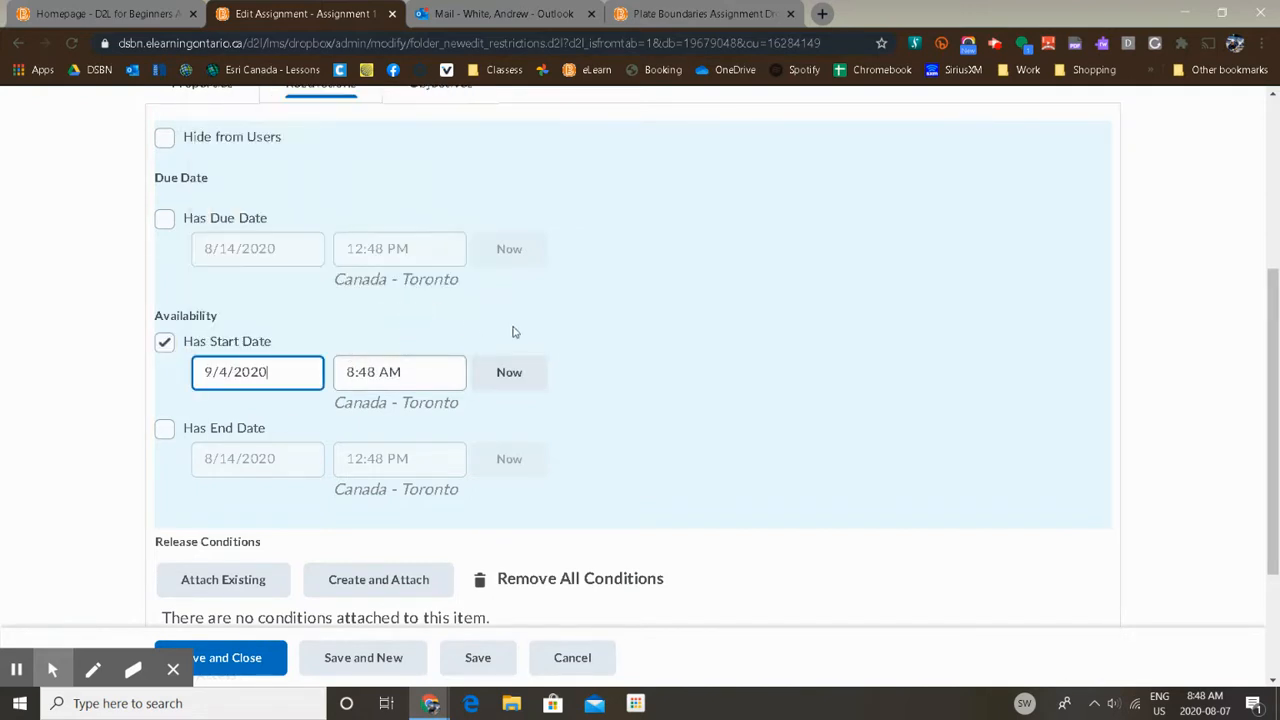
{"action": "left_click", "coordinate": [423, 373]}
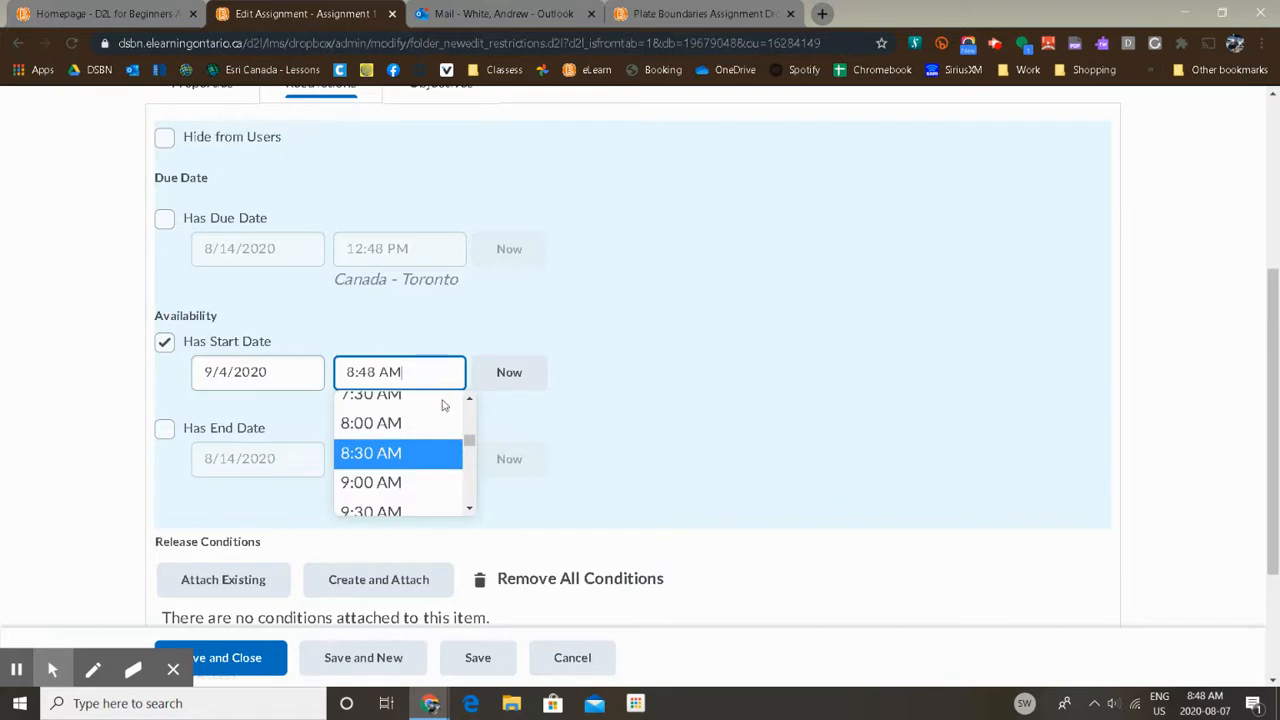
{"action": "left_click", "coordinate": [409, 425]}
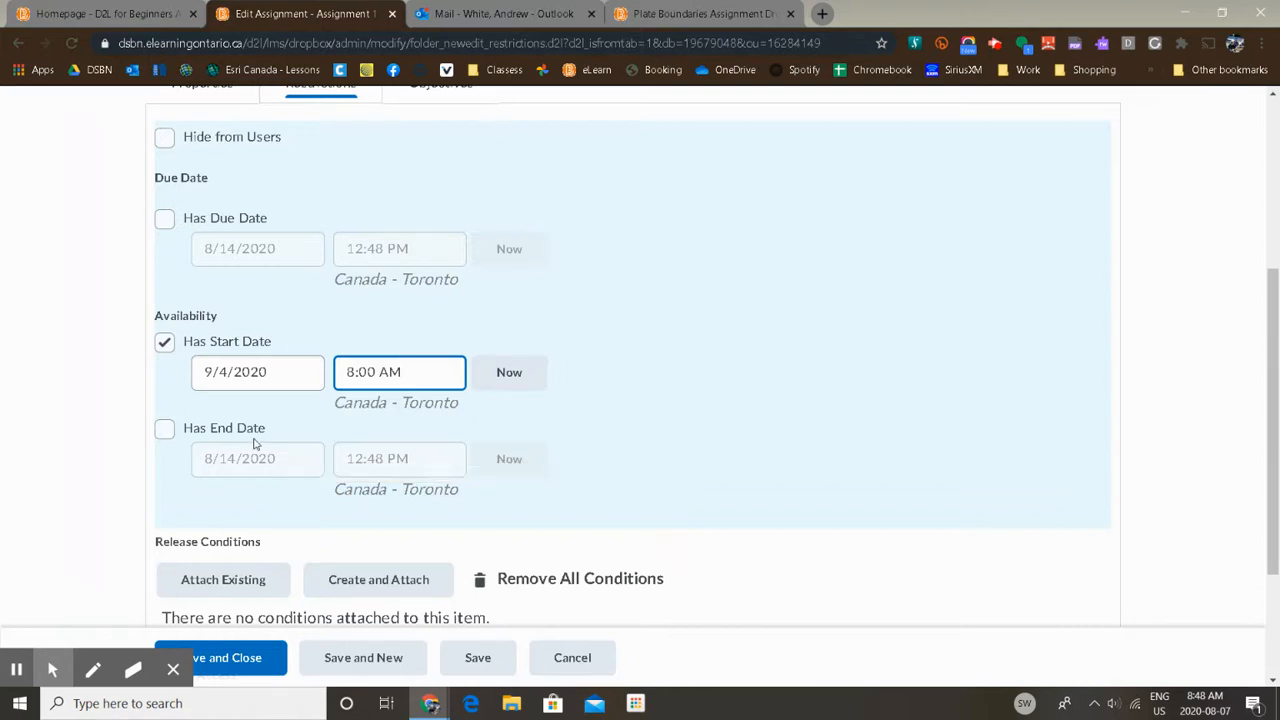
- Give the assignment a due date of 9/11/2020 at 11:30 PM
{"action": "left_click", "coordinate": [164, 218]}
{"action": "left_click", "coordinate": [275, 248]}
{"action": "left_click", "coordinate": [297, 250]}
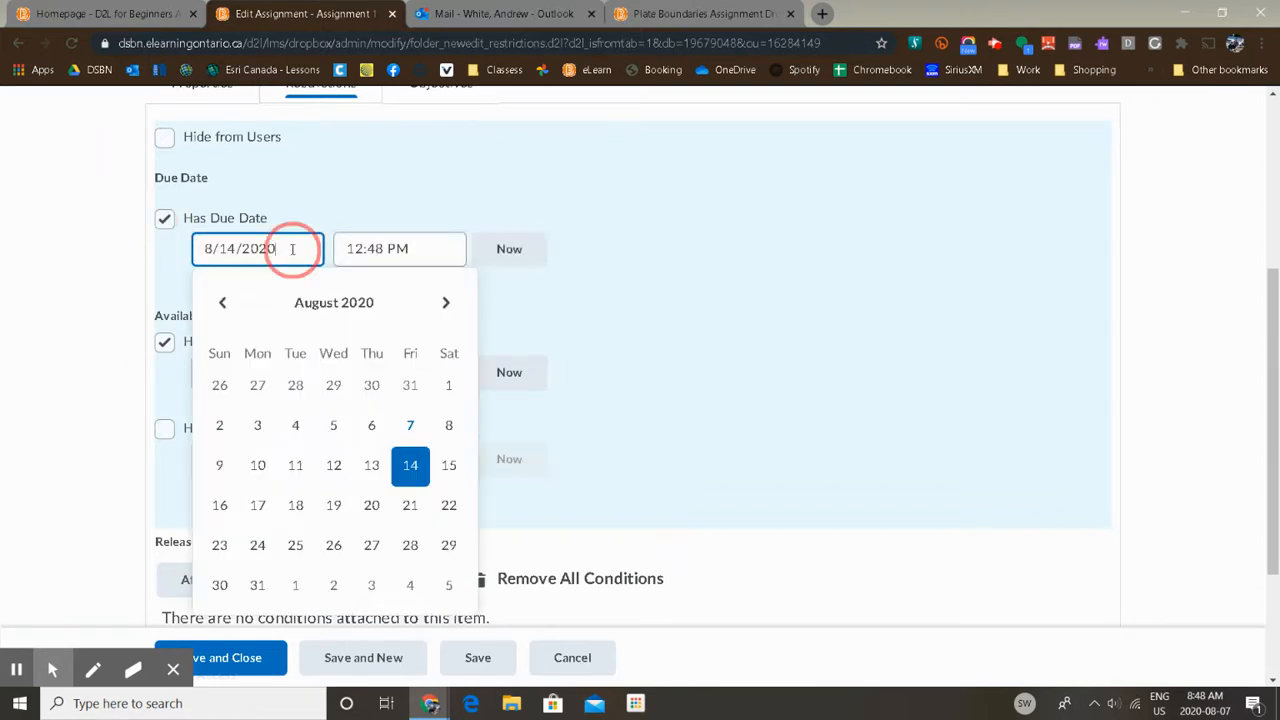
{"action": "left_click", "coordinate": [446, 305]}
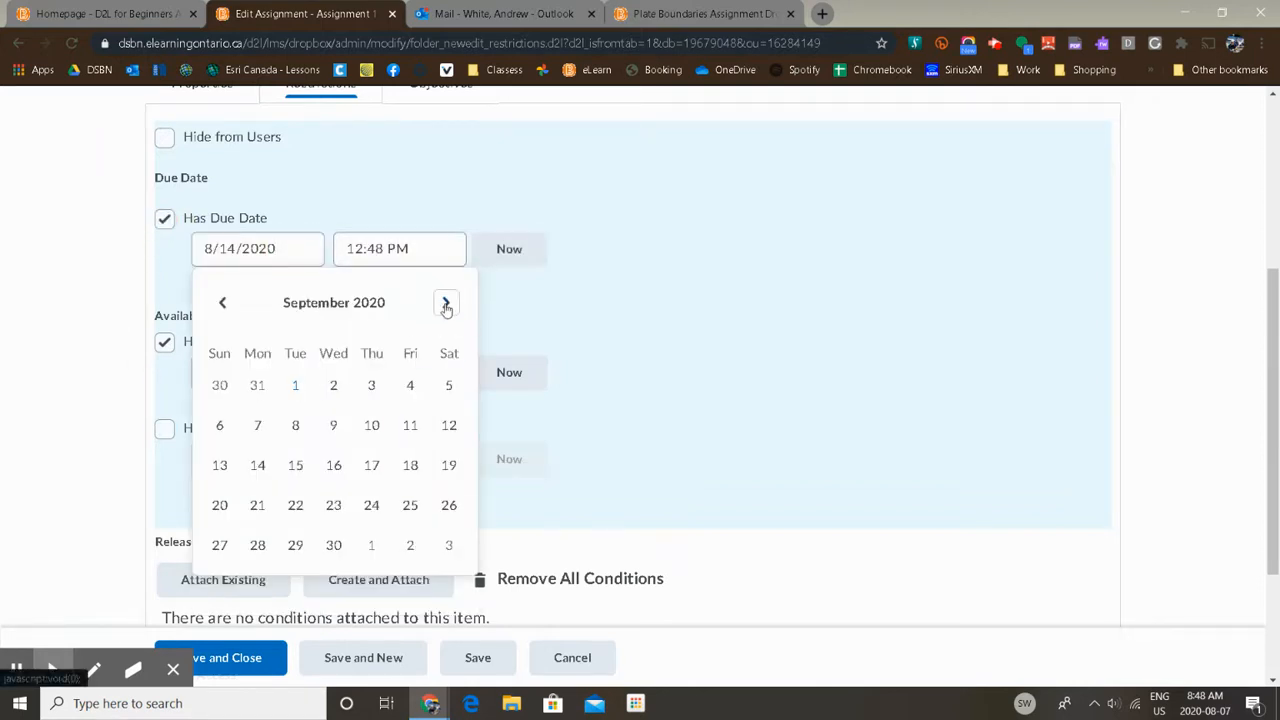
{"action": "left_click", "coordinate": [410, 426]}
{"action": "left_click", "coordinate": [425, 248]}
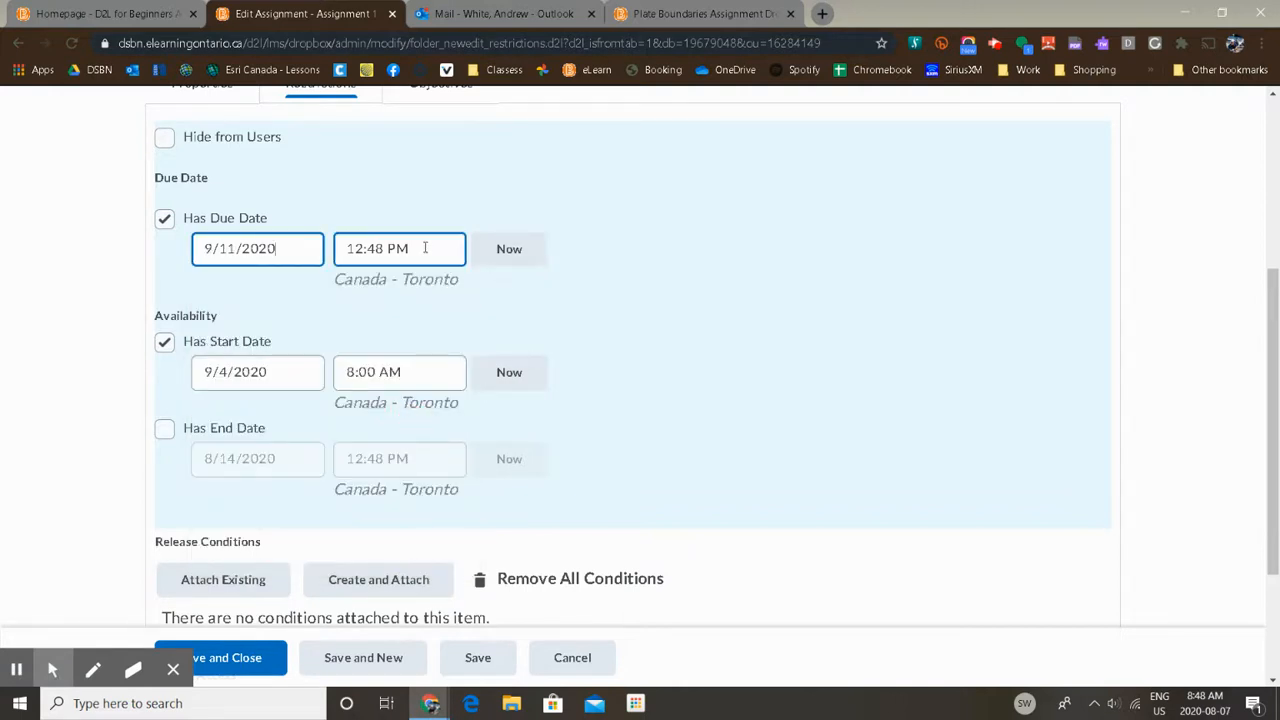
{"action": "left_click_drag", "start_coordinate": [468, 332], "coordinate": [469, 375]}
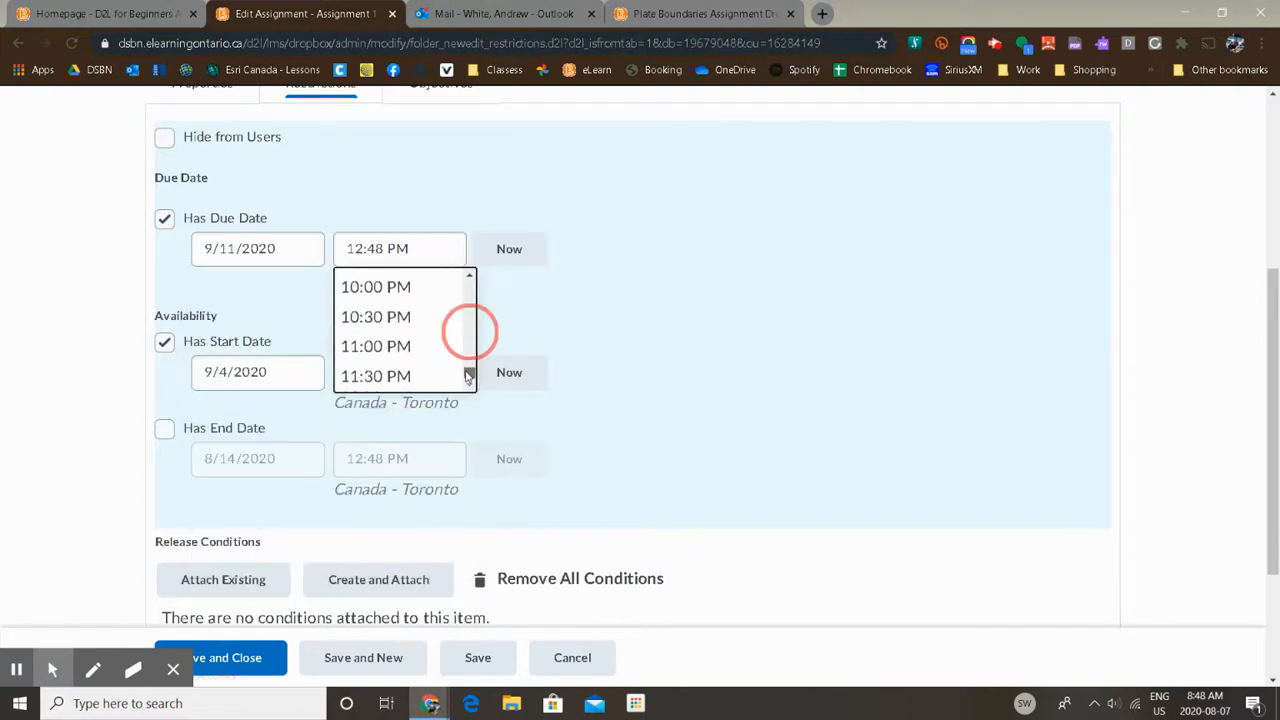
{"action": "left_click", "coordinate": [409, 375]}
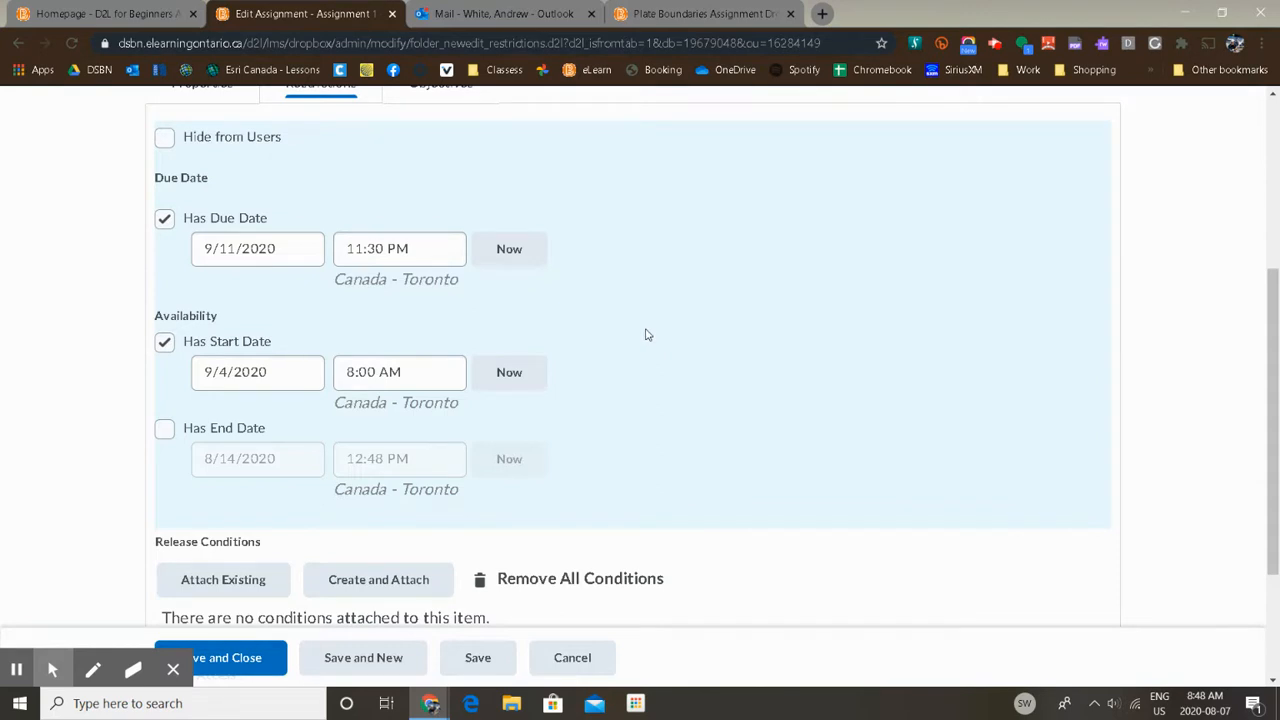
- Review the release conditions and special access options, then save and close the assignment
{"action": "scroll", "coordinate": [726, 356], "scroll_direction": "down", "scroll_amount": 2}
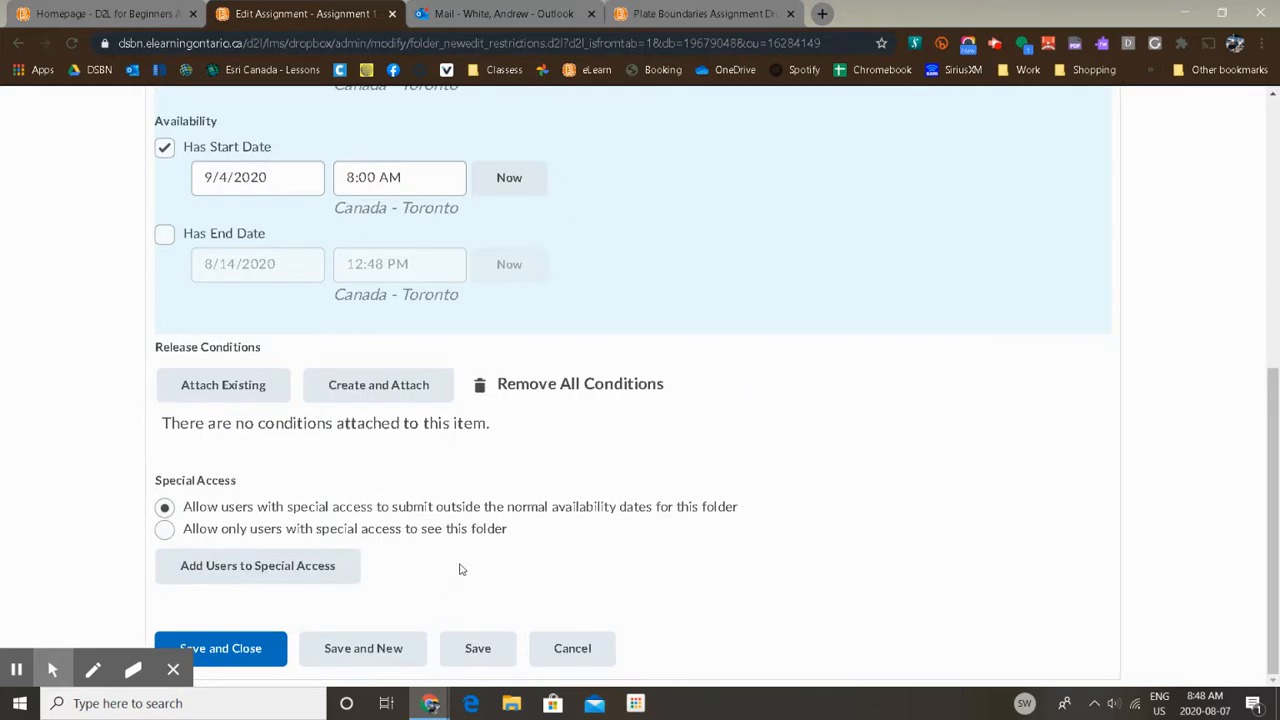
{"action": "scroll", "coordinate": [688, 358], "scroll_direction": "up", "scroll_amount": 3}
{"action": "scroll", "coordinate": [688, 358], "scroll_direction": "down", "scroll_amount": 3}
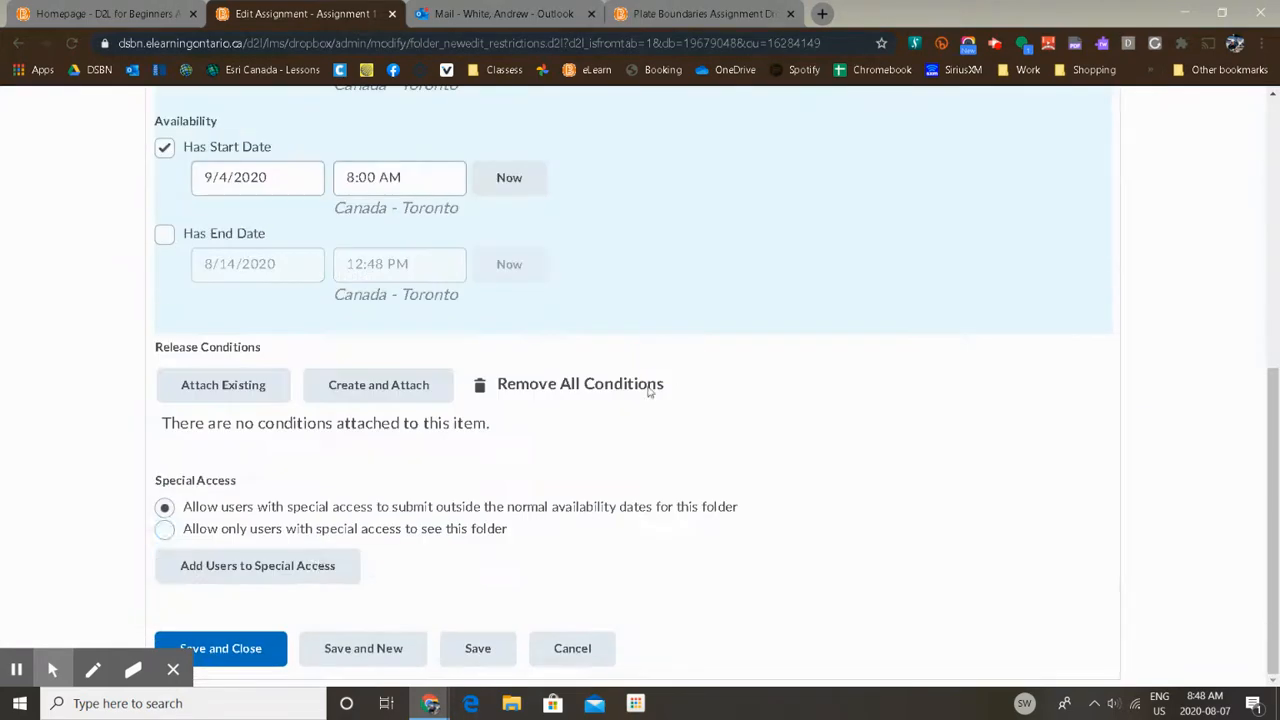
{"action": "left_click", "coordinate": [225, 650]}
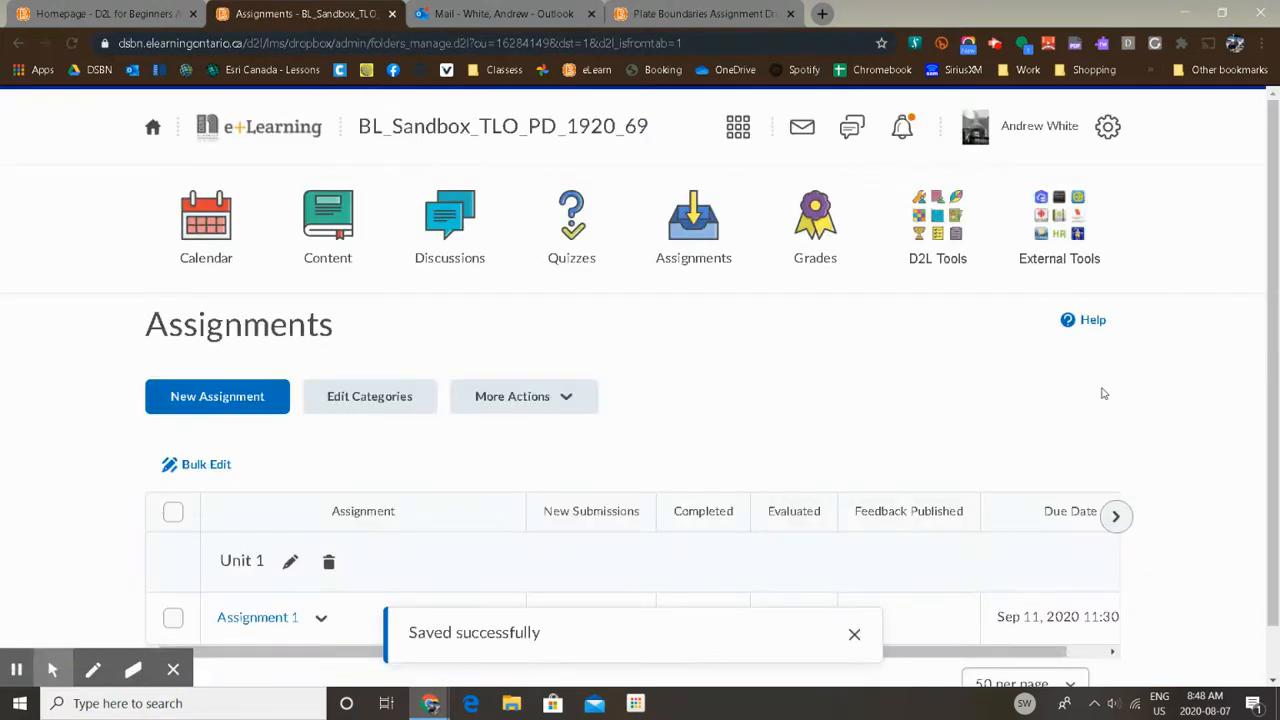
- Go to the BL_Sandbox_TLO_PD_1920_69 course homepage and check the calendar's upcoming events for the assignment's due date
{"action": "left_click", "coordinate": [493, 132]}
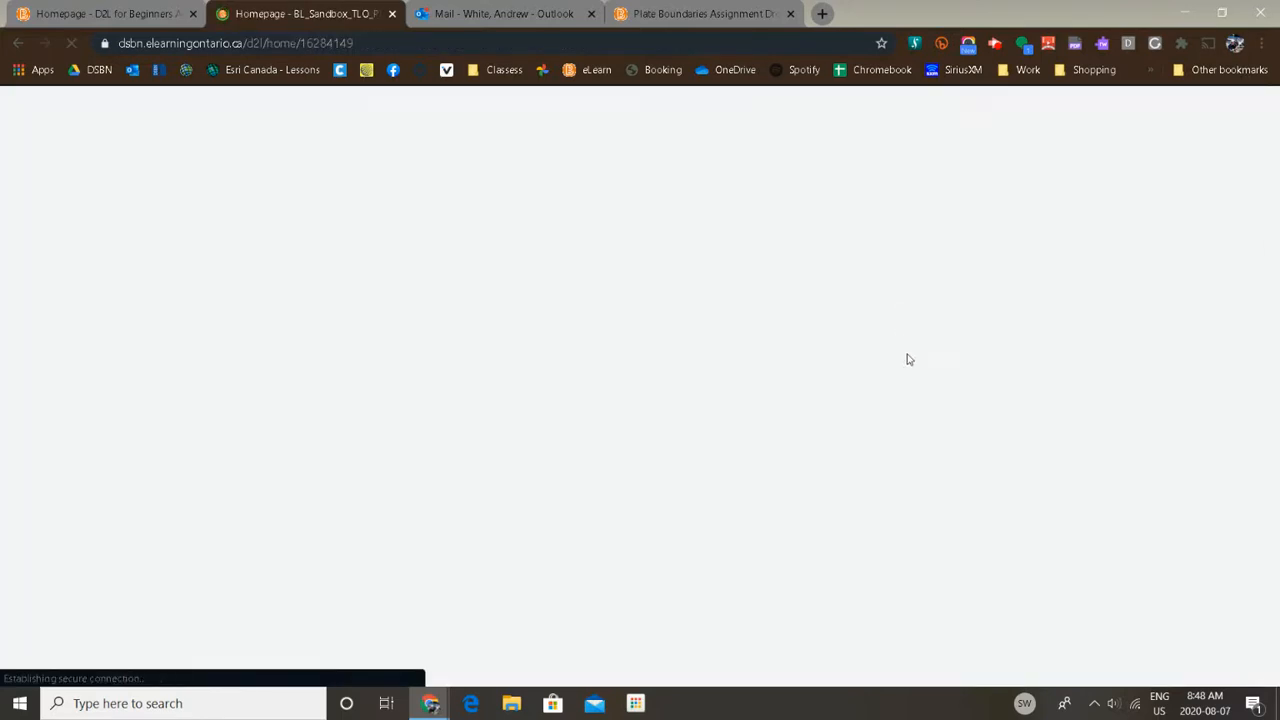
{"action": "scroll", "coordinate": [1200, 458], "scroll_direction": "down", "scroll_amount": 3}
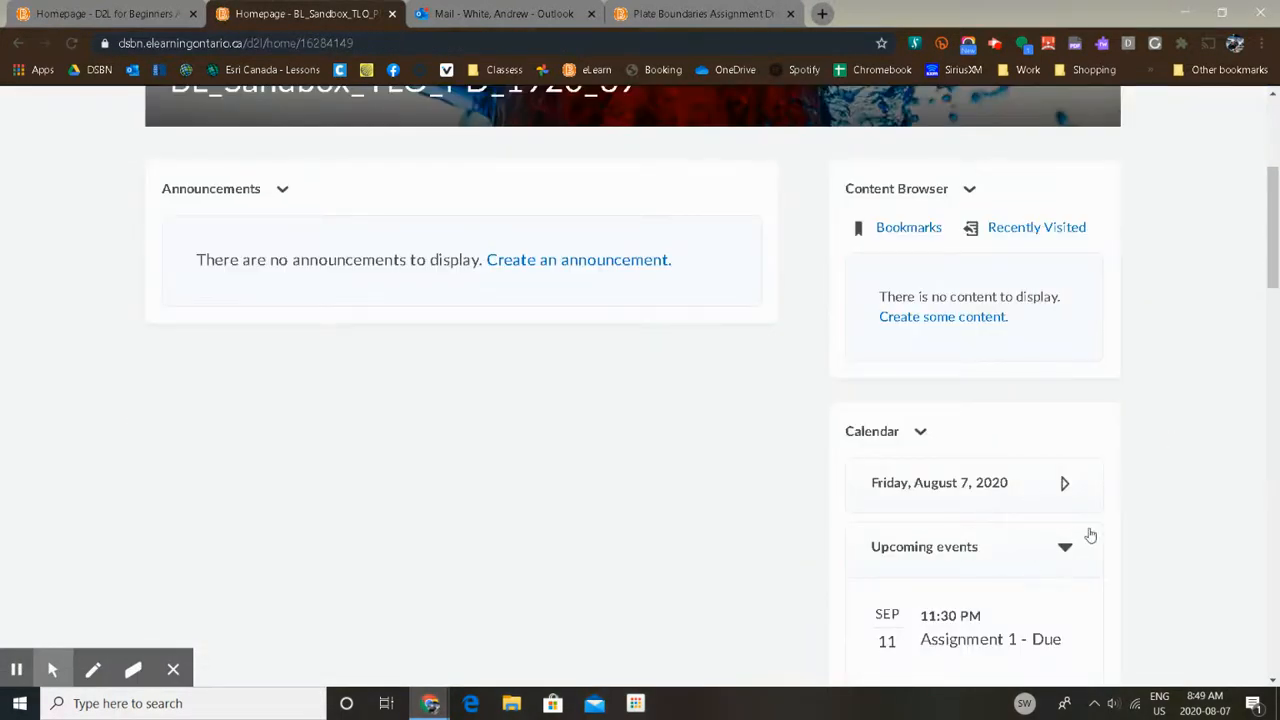
{"action": "scroll", "coordinate": [1016, 475], "scroll_direction": "down", "scroll_amount": 1}
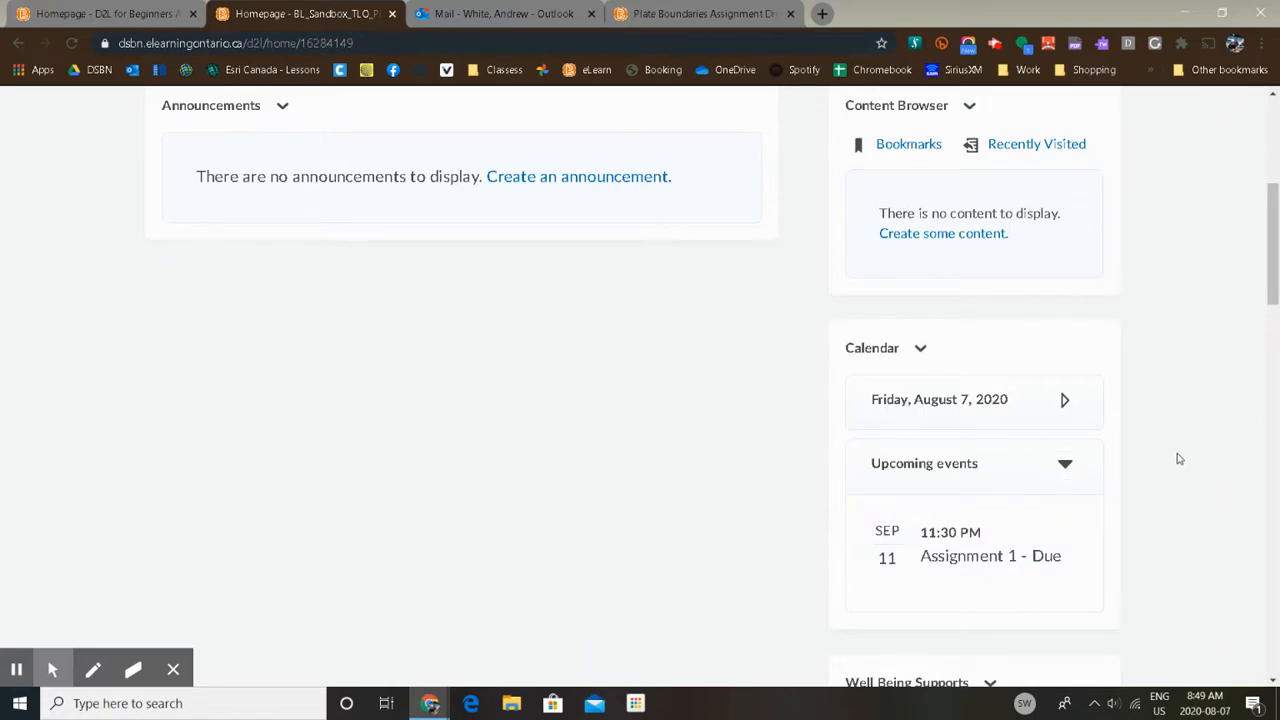
- Look at the account options for viewing the course as a student, without switching roles
{"action": "scroll", "coordinate": [1160, 380], "scroll_direction": "up", "scroll_amount": 4}
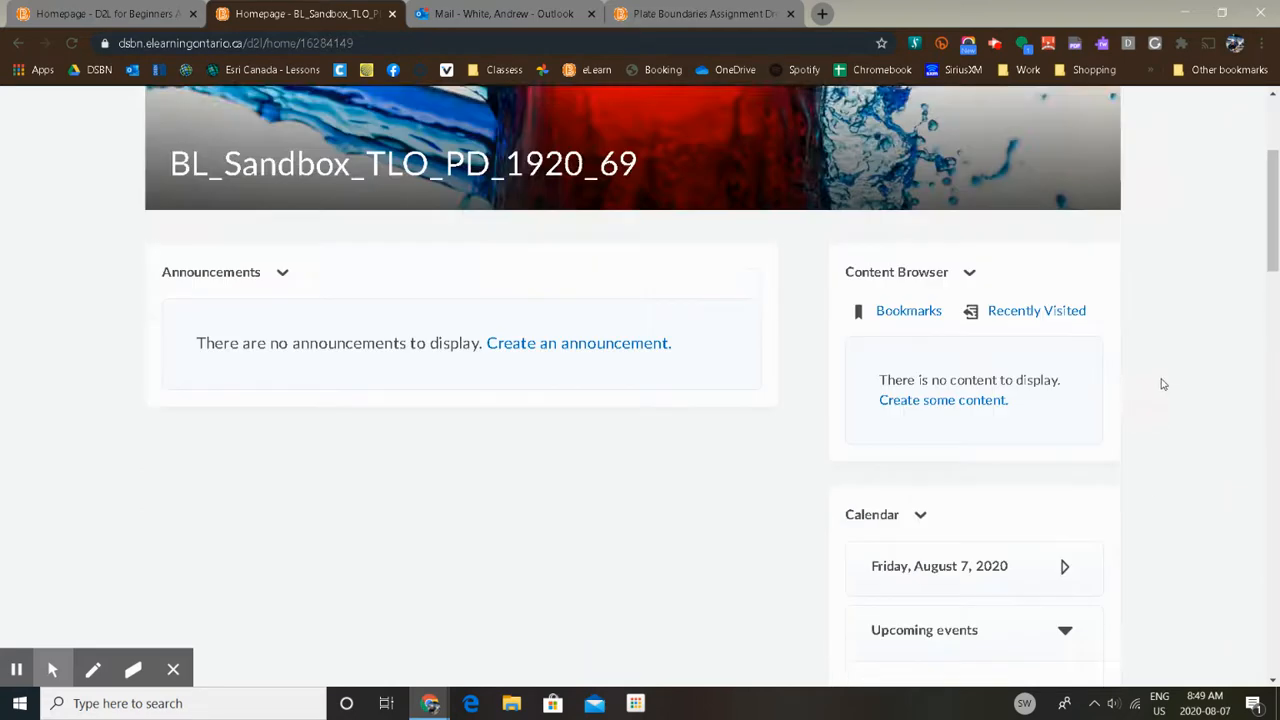
{"action": "left_click", "coordinate": [1042, 128]}
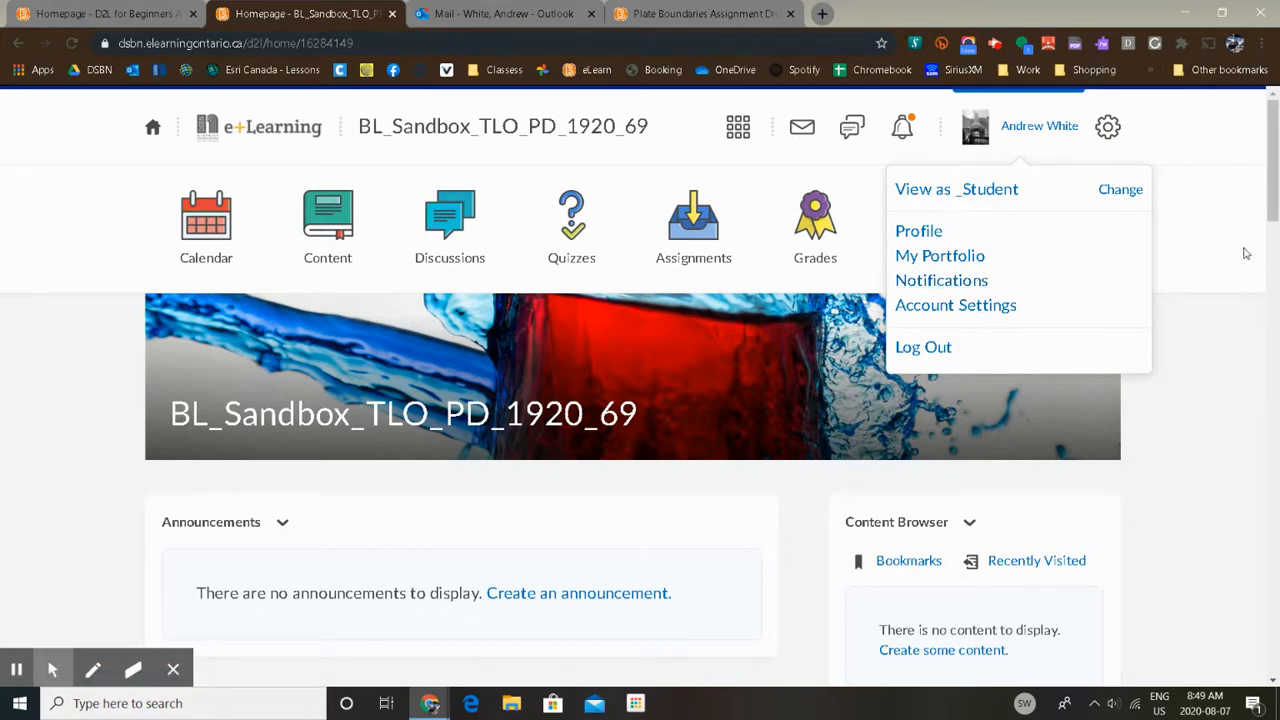
{"action": "left_click", "coordinate": [1225, 205]}
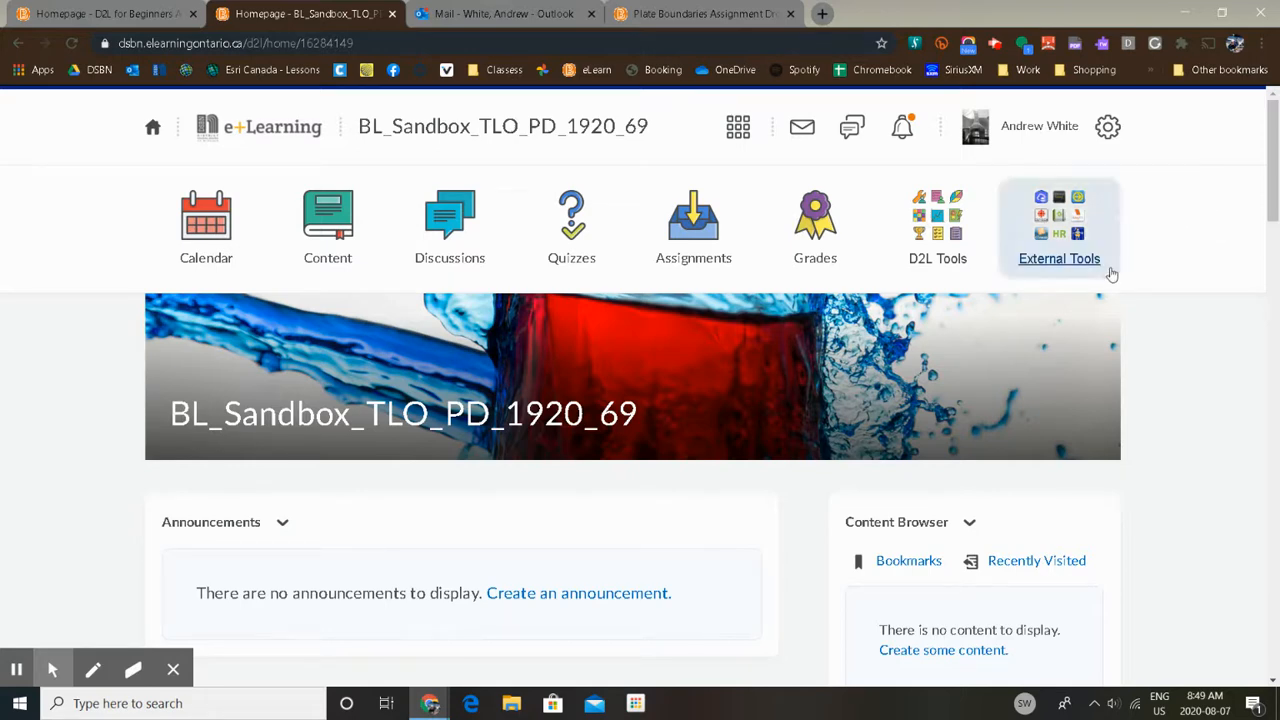
- Find the Rubrics tutorials under D2L Resources and Tutorials - Teacher in the DSBN Teacher Resource site
{"action": "left_click", "coordinate": [154, 132]}
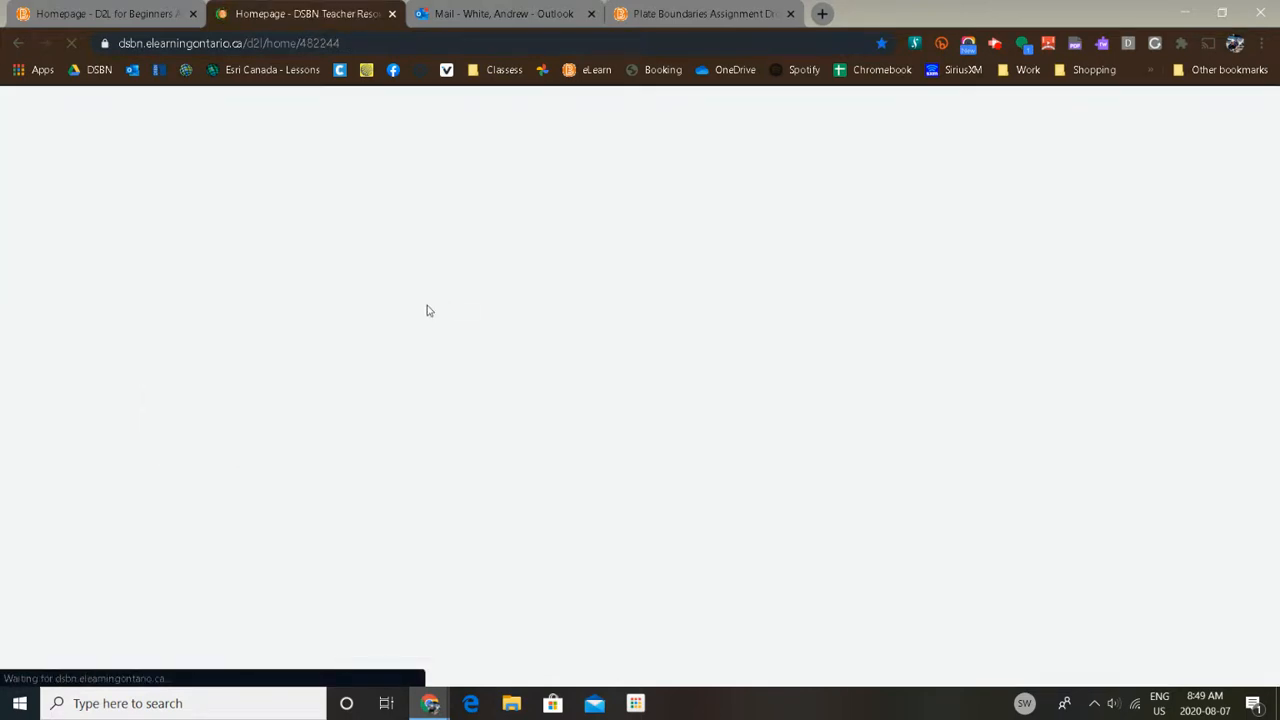
{"action": "left_click", "coordinate": [205, 225]}
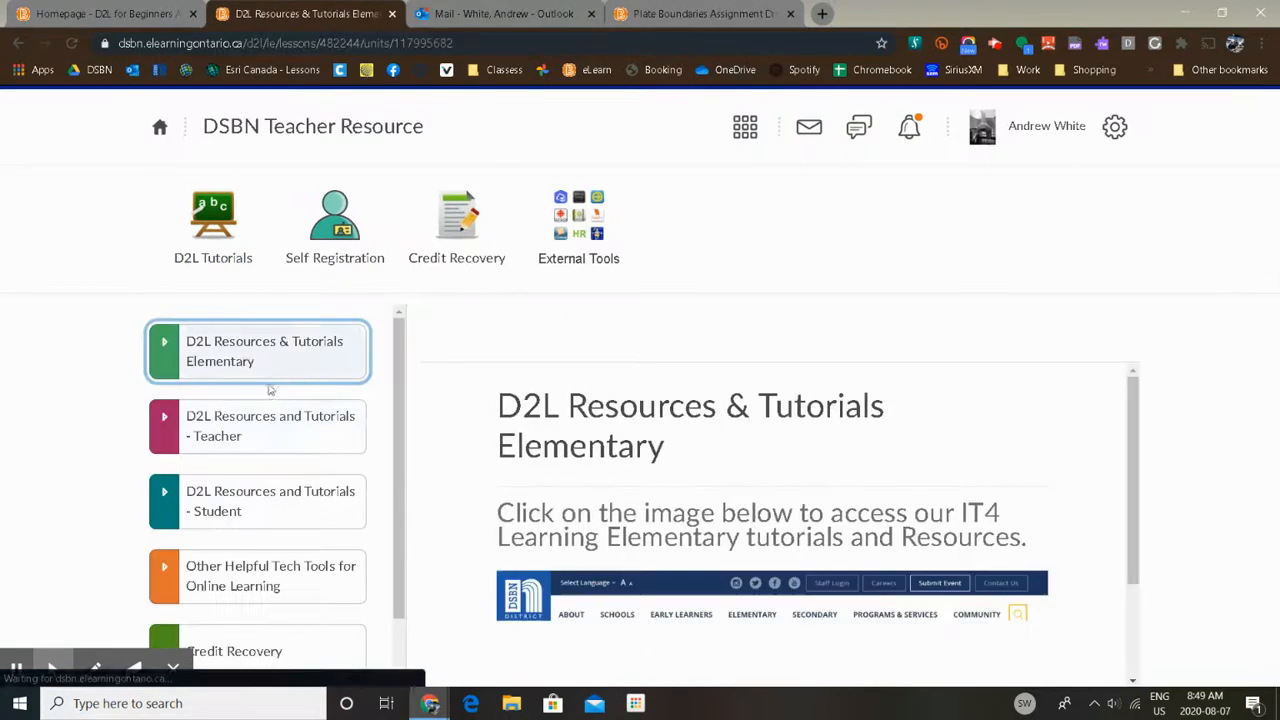
{"action": "scroll", "coordinate": [337, 431], "scroll_direction": "down", "scroll_amount": 1}
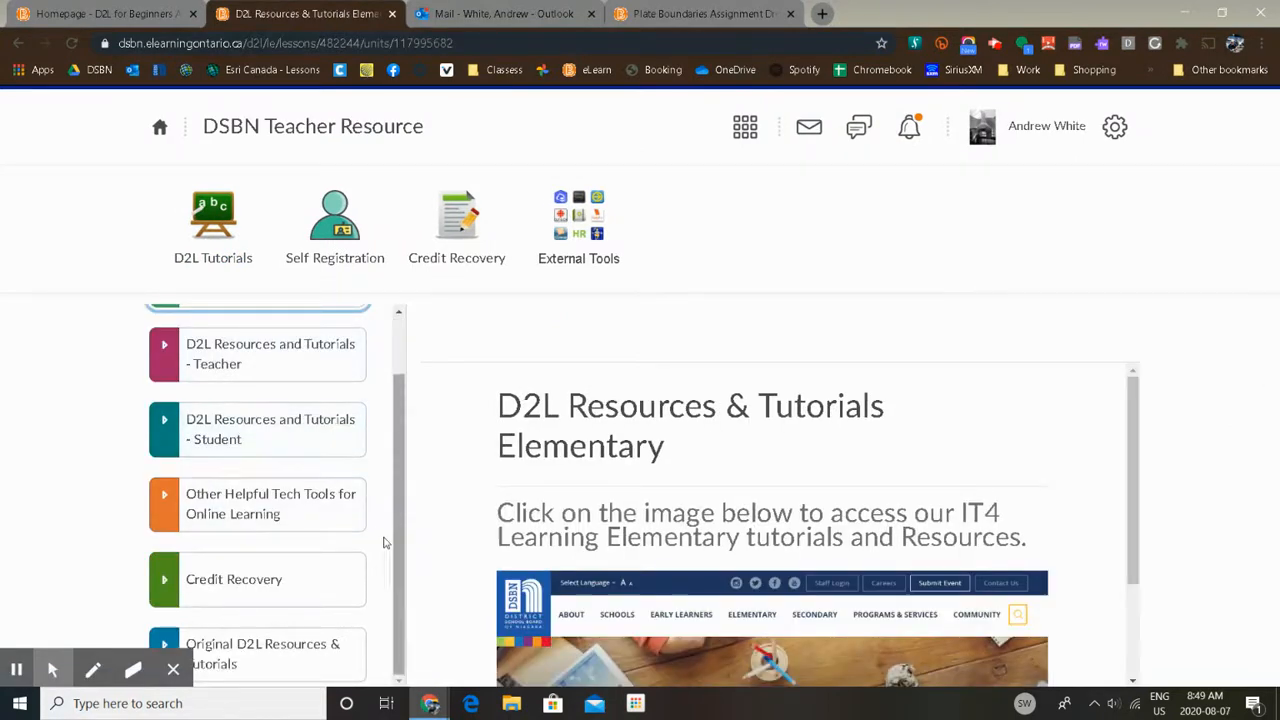
{"action": "left_click", "coordinate": [257, 364]}
{"action": "left_click_drag", "start_coordinate": [400, 374], "coordinate": [405, 486]}
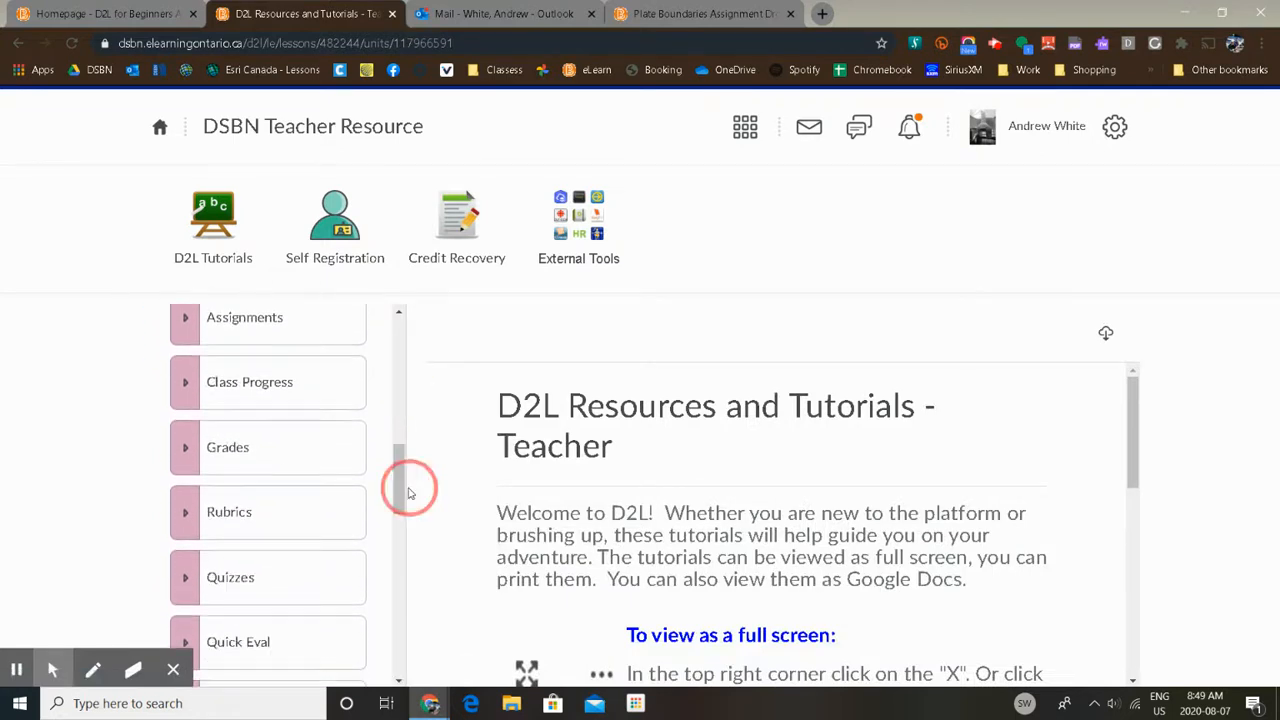
{"action": "left_click", "coordinate": [231, 514]}
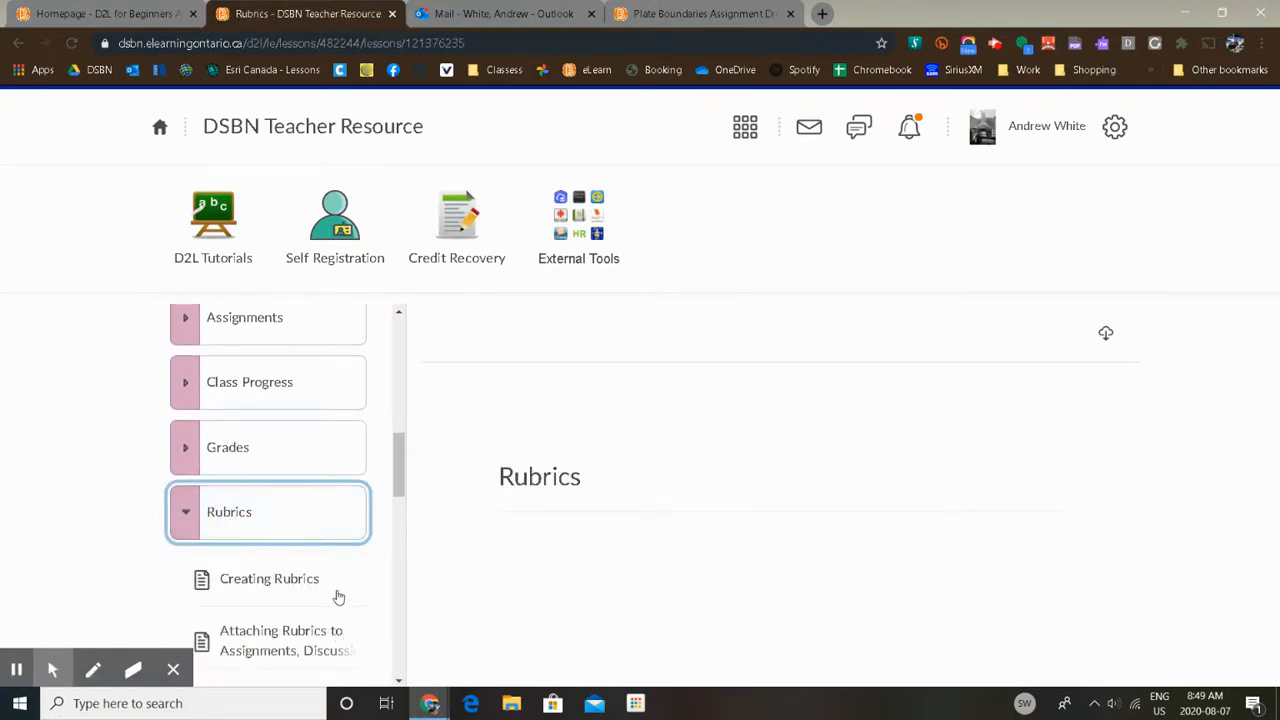
{"action": "scroll", "coordinate": [334, 597], "scroll_direction": "down", "scroll_amount": 2}
{"action": "left_click_drag", "start_coordinate": [400, 503], "coordinate": [399, 368]}
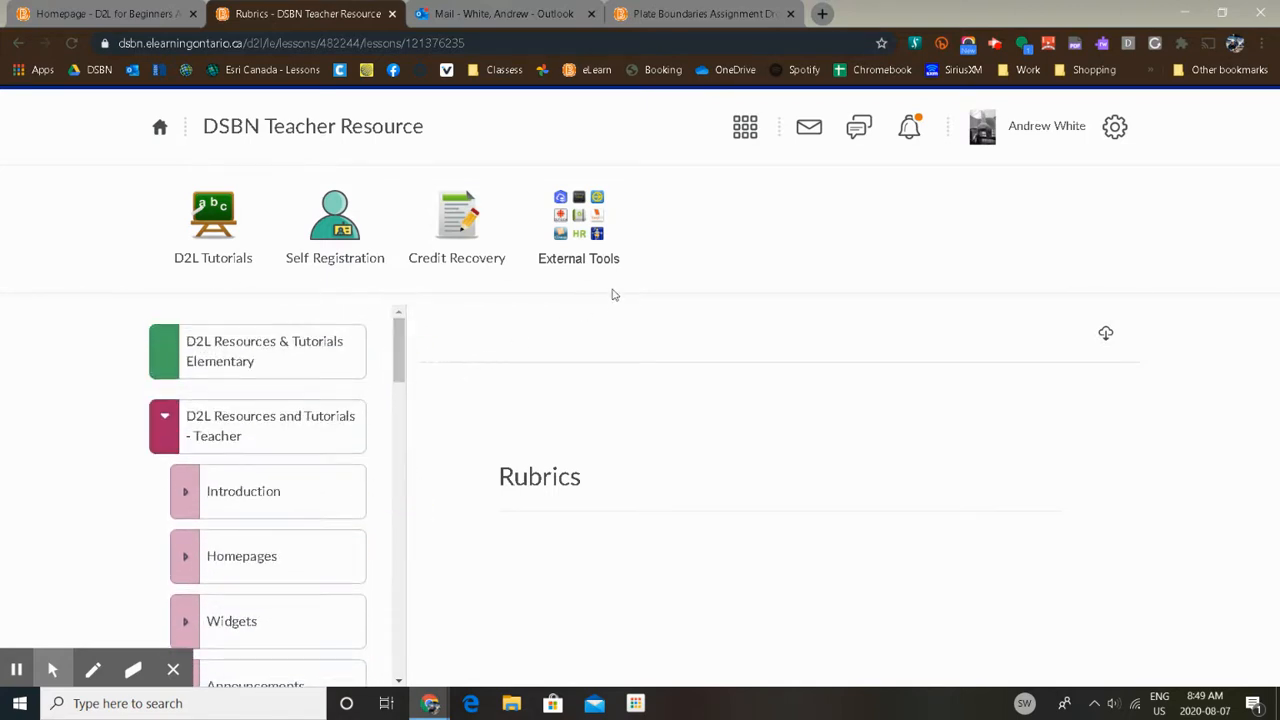